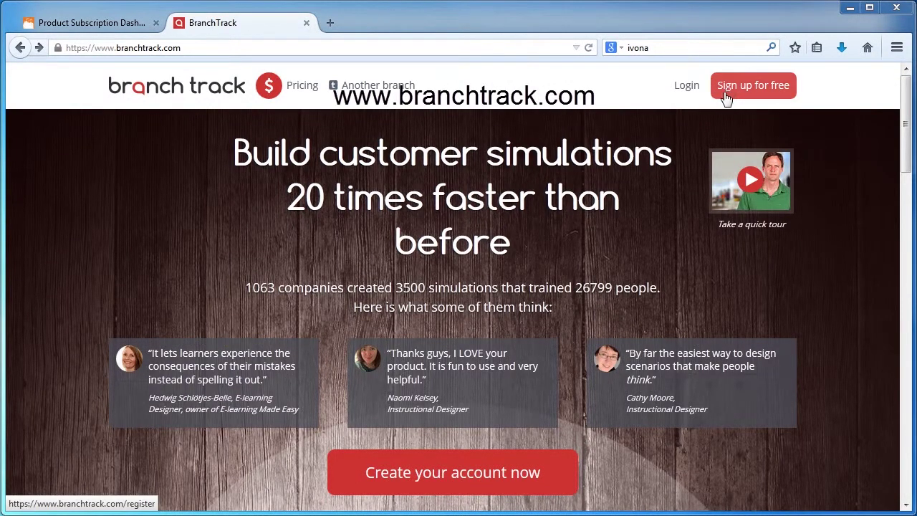
# - Log in to BranchTrack with the saved e-mail and password, then start a new project
pyautogui.click(772, 96)
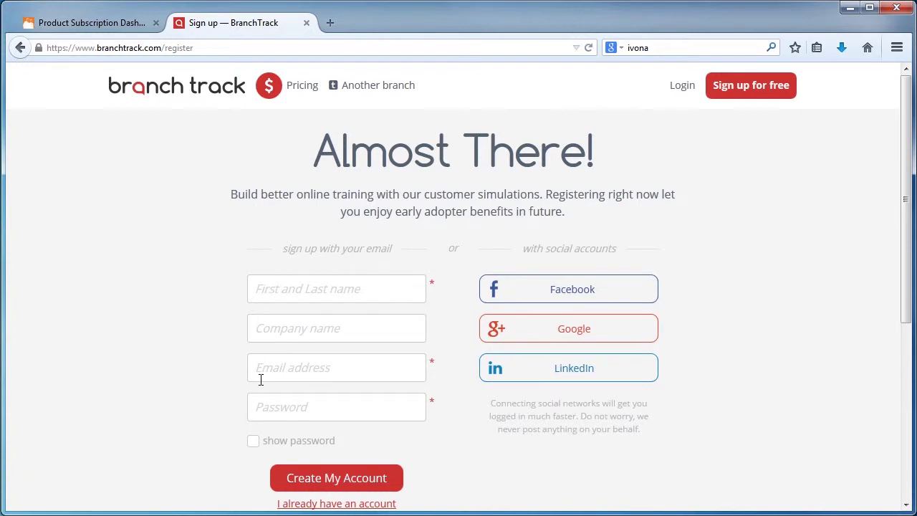
pyautogui.click(681, 89)
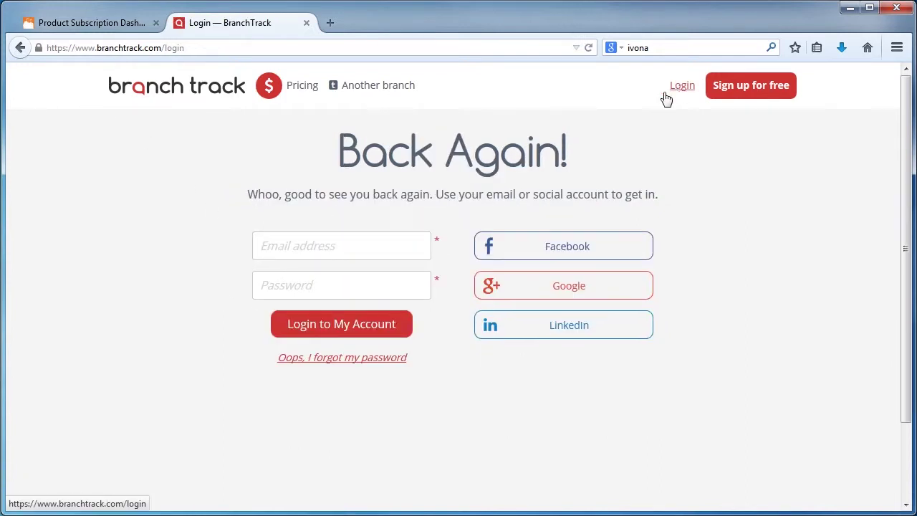
pyautogui.click(345, 244)
pyautogui.write('c')
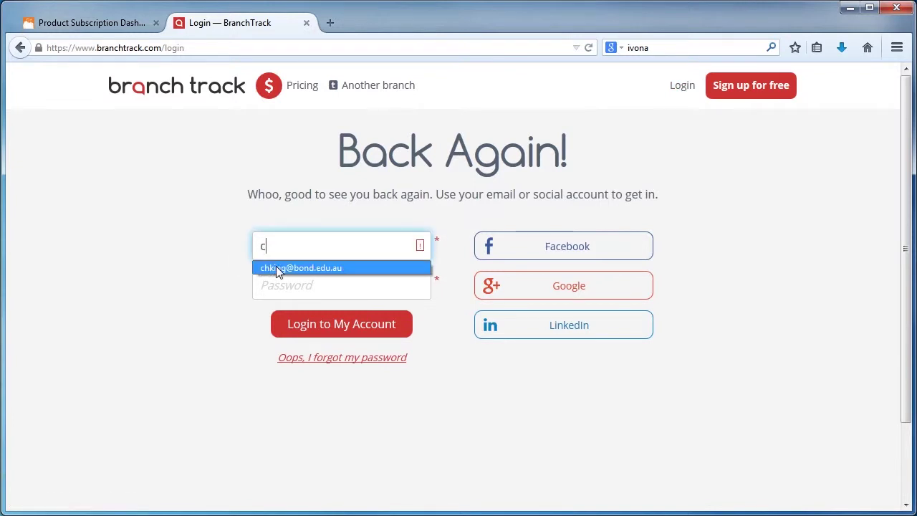
pyautogui.click(278, 266)
pyautogui.click(297, 291)
pyautogui.write('•')
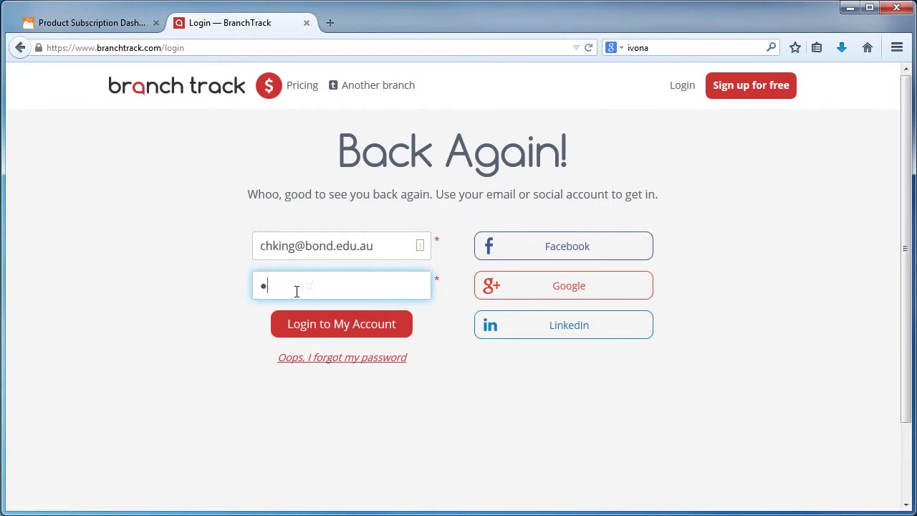
pyautogui.write('••••••')
pyautogui.press('Return')
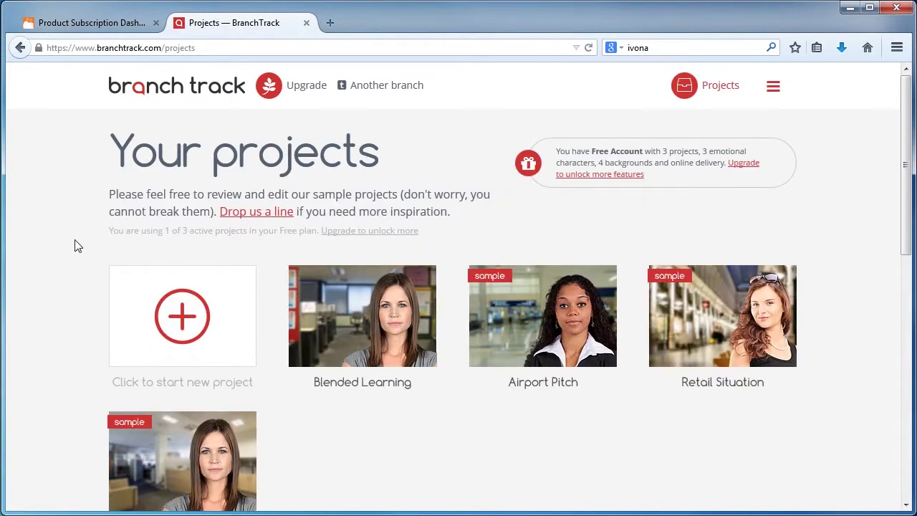
pyautogui.click(182, 326)
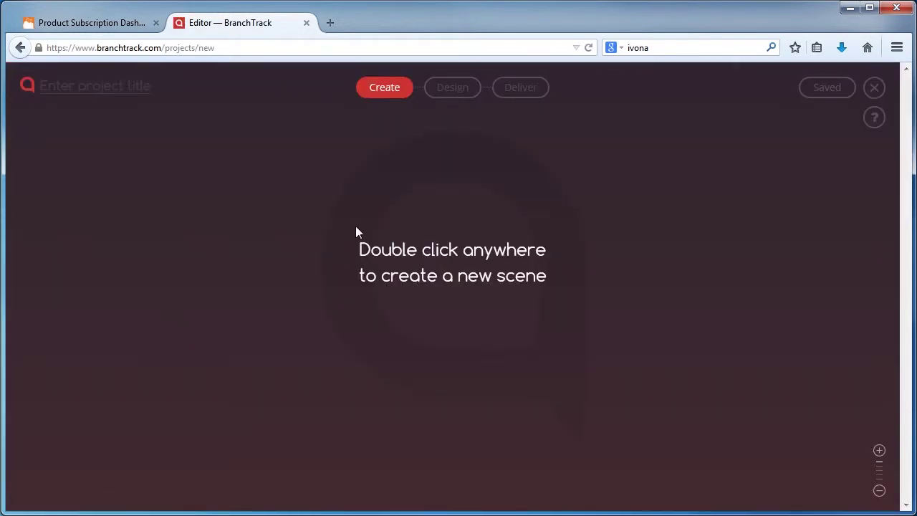
# - Add Scene #1 to the empty canvas and open it for editing
pyautogui.doubleClick(459, 167)
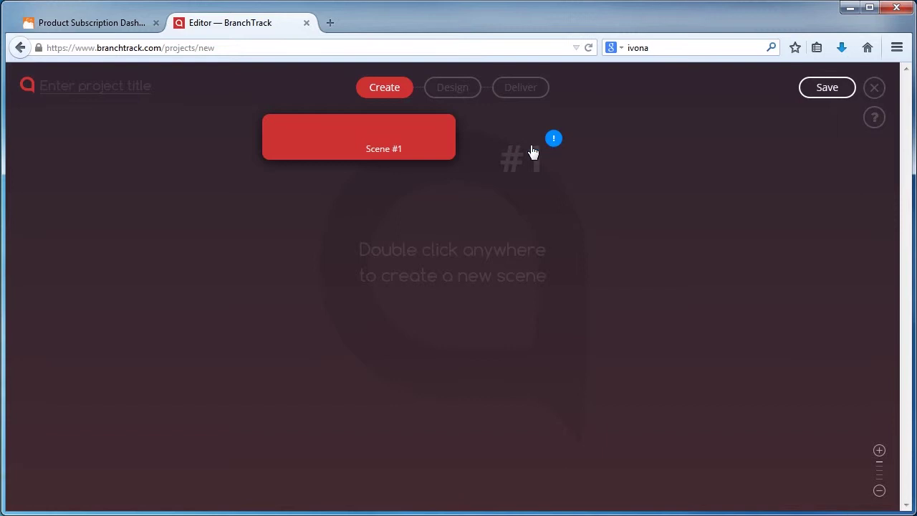
pyautogui.click(383, 148)
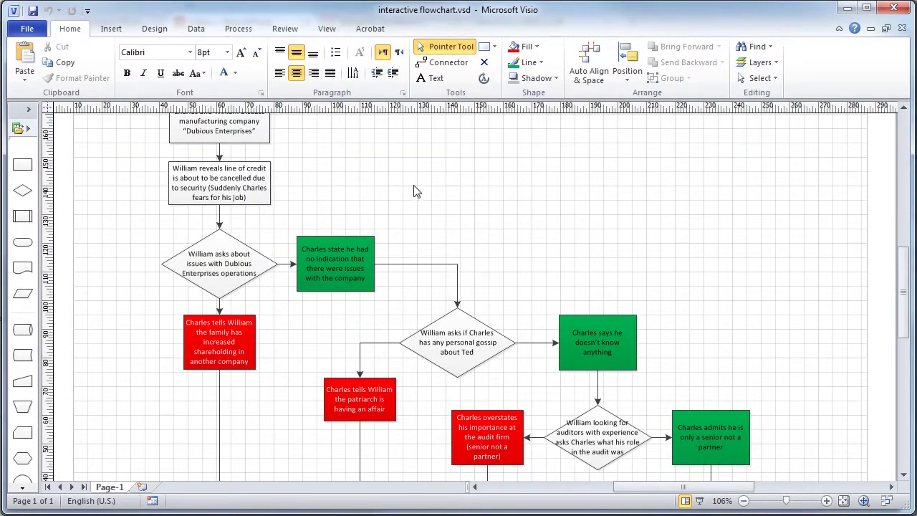
pyautogui.scroll(6, 414, 191)
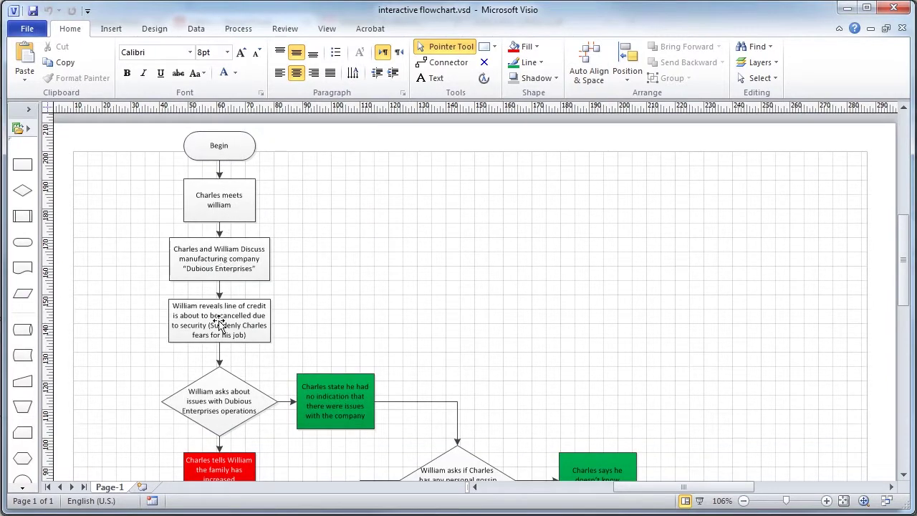
pyautogui.scroll(-1, 452, 321)
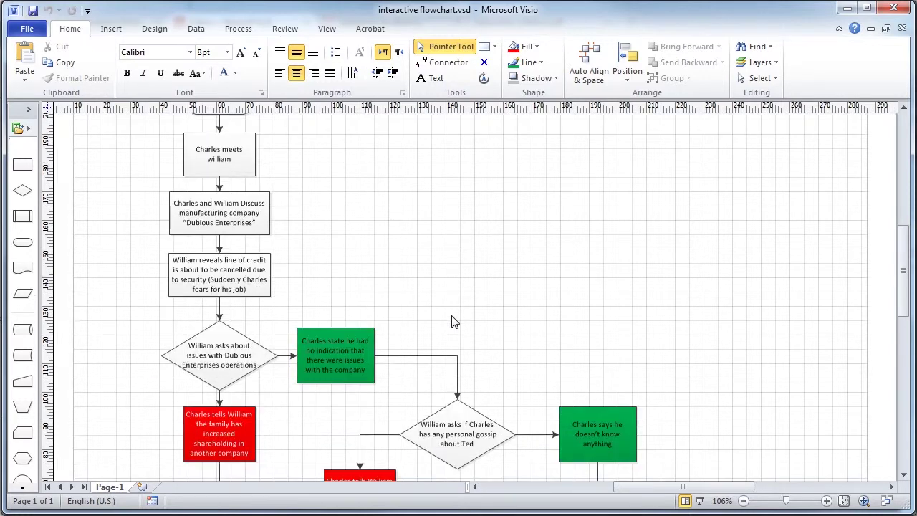
pyautogui.scroll(-1, 415, 290)
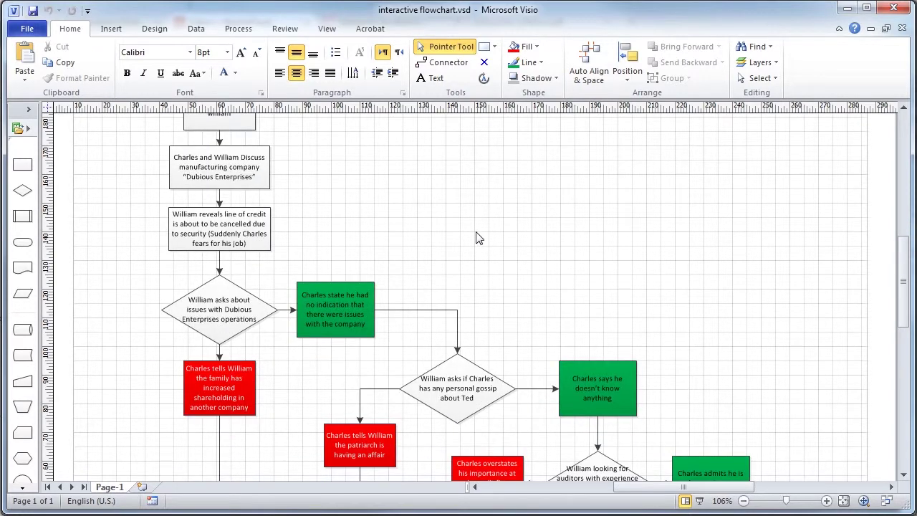
pyautogui.click(217, 319)
pyautogui.click(430, 239)
pyautogui.scroll(-2, 430, 239)
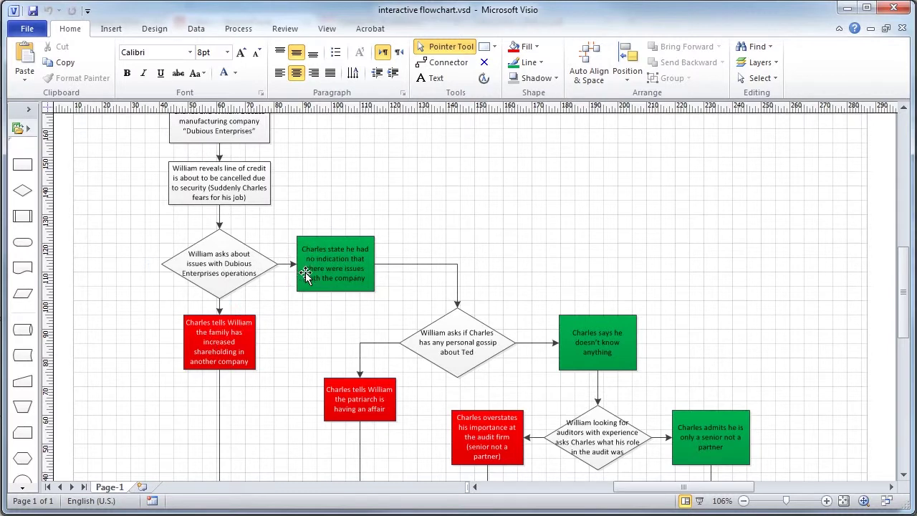
pyautogui.scroll(-4, 287, 348)
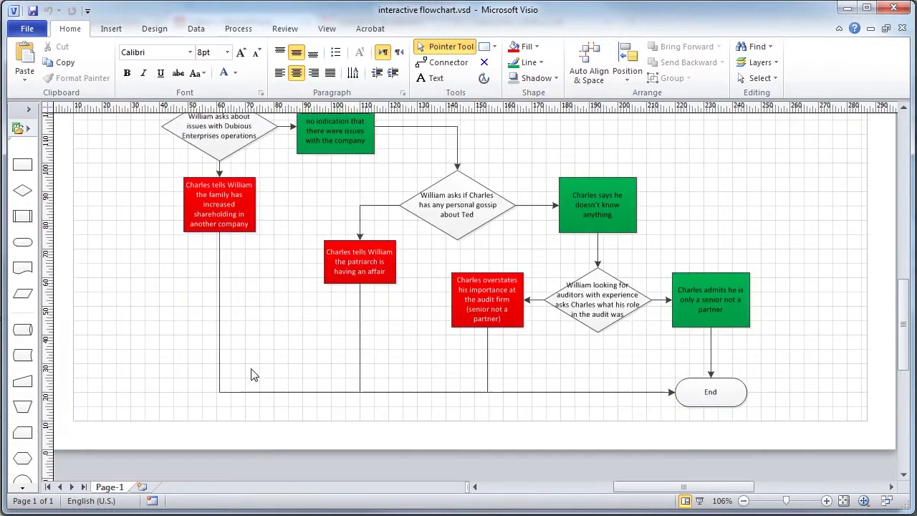
pyautogui.scroll(-1, 254, 371)
pyautogui.scroll(1, 290, 254)
pyautogui.scroll(2, 290, 255)
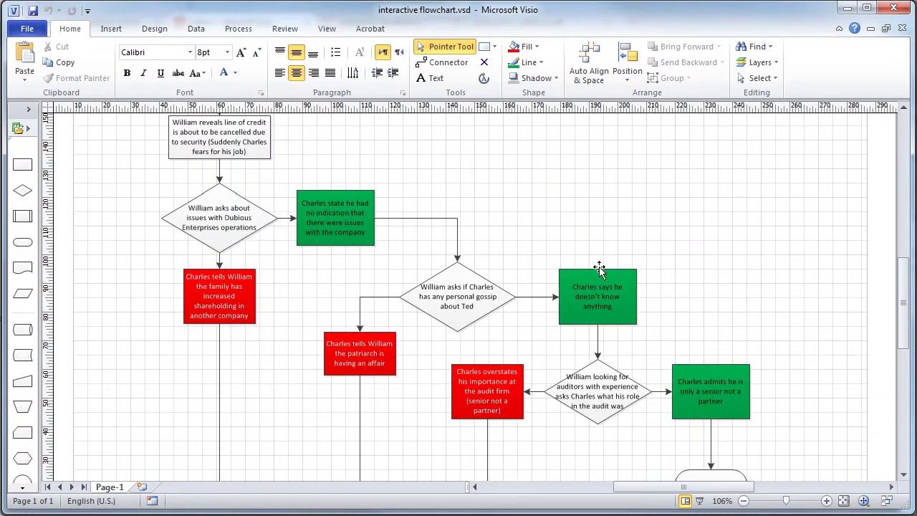
pyautogui.moveTo(599, 261)
pyautogui.scroll(2, 464, 199)
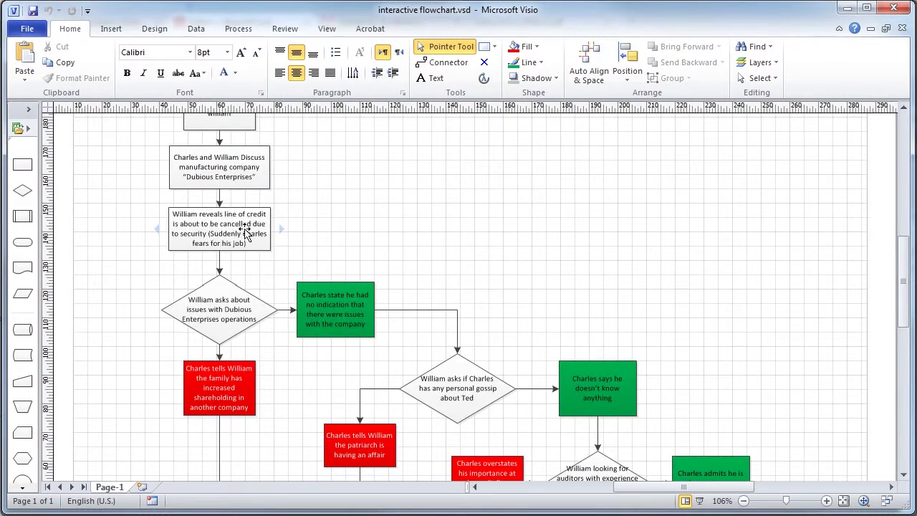
pyautogui.click(237, 231)
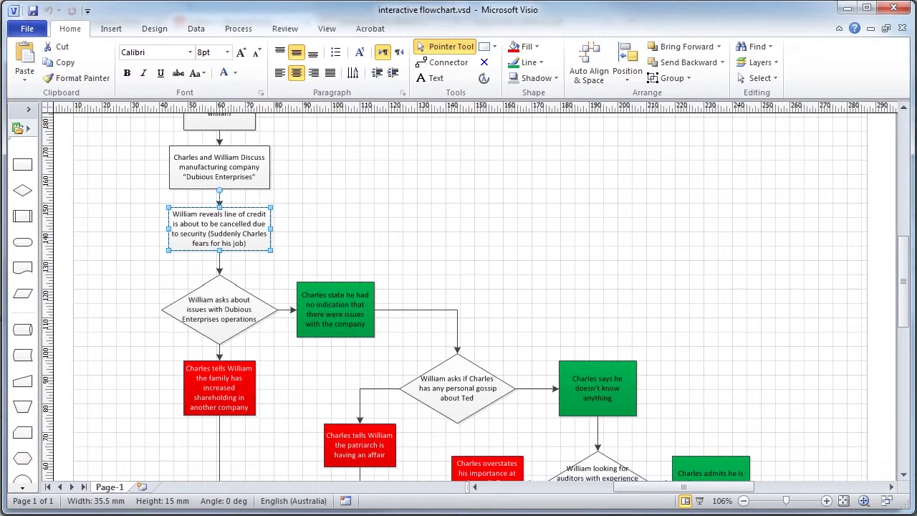
pyautogui.hotkey('alt', 'Tab')
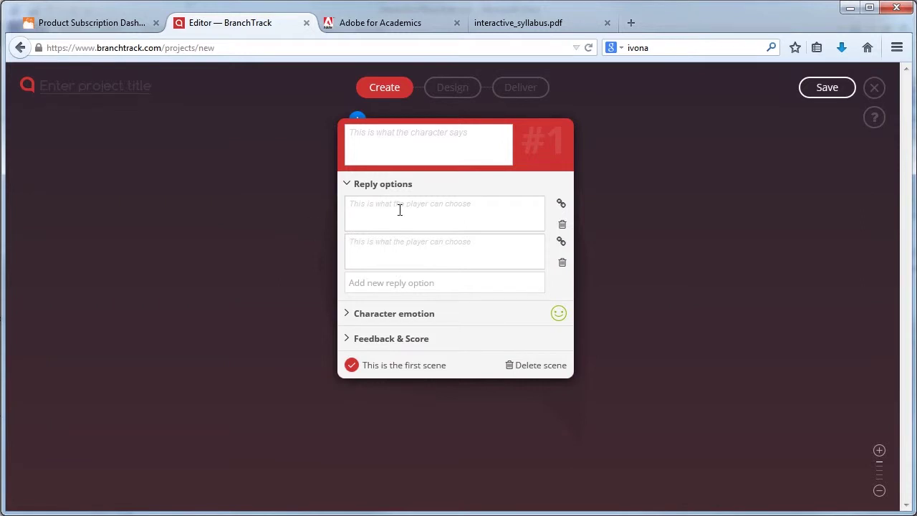
# - Paste the Dubious Enterprises credit-cancellation line in as Scene #1's character text
pyautogui.rightClick(374, 132)
pyautogui.click(438, 193)
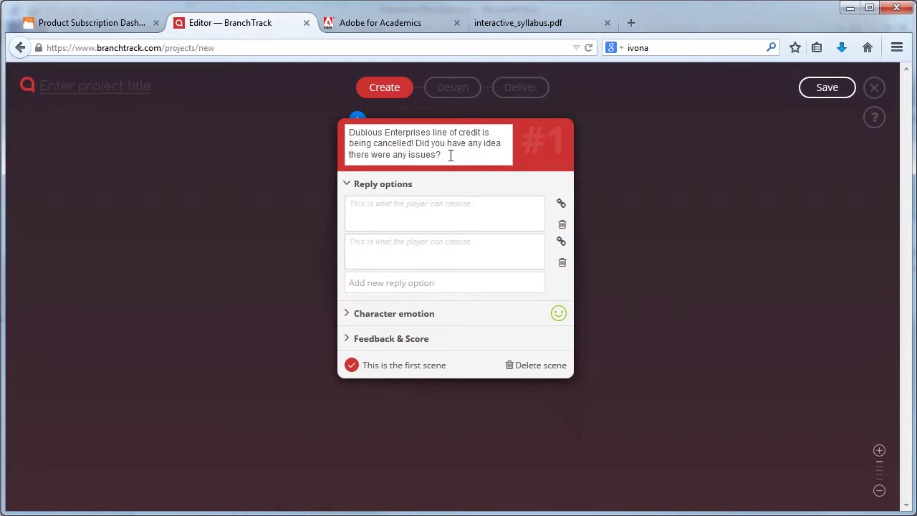
# - Bring the Visio flowchart forward and deselect all shapes
pyautogui.hotkey('alt', 'Tab')
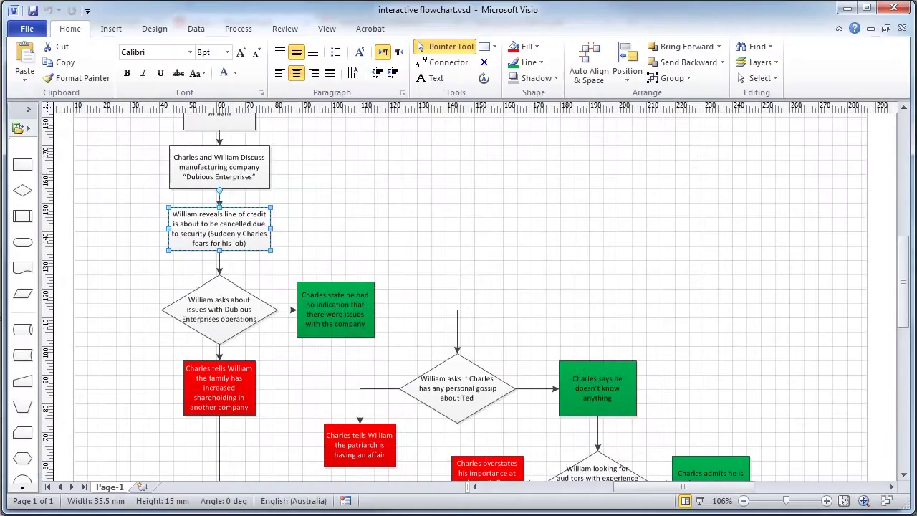
pyautogui.click(335, 245)
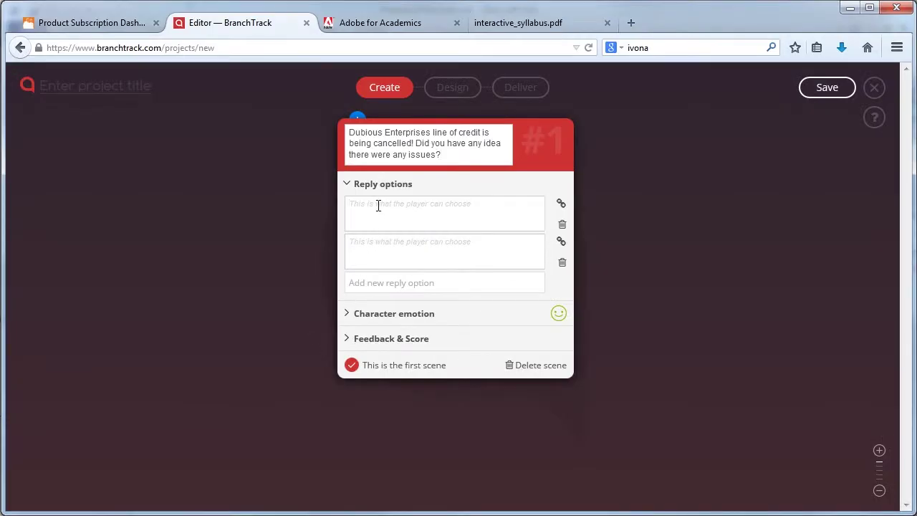
# - Fill Scene #1's replies with 'I had no idea there were any issues' and the family stakeholding answer
pyautogui.click(379, 206)
pyautogui.write('I had no idea there were any issues')
pyautogui.click(423, 255)
pyautogui.write("The family has just increased it's stakeholding in another company")
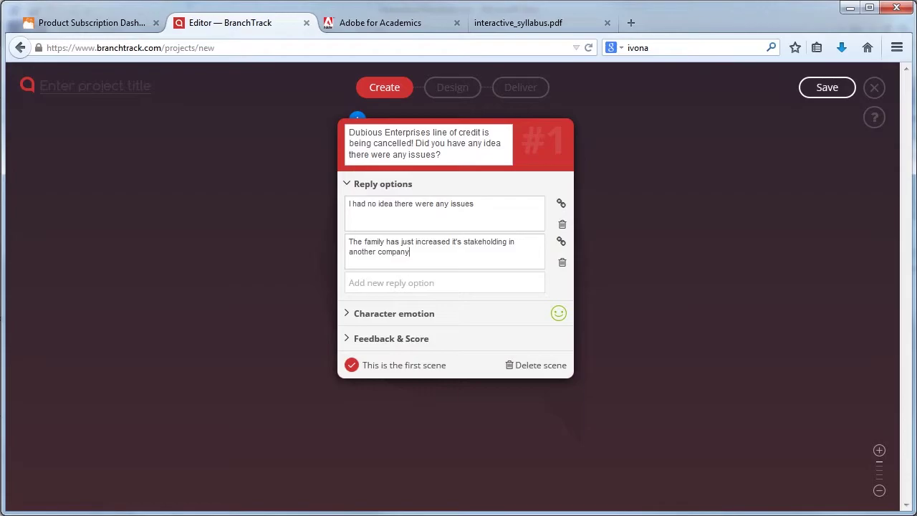
pyautogui.hotkey('alt', 'Tab')
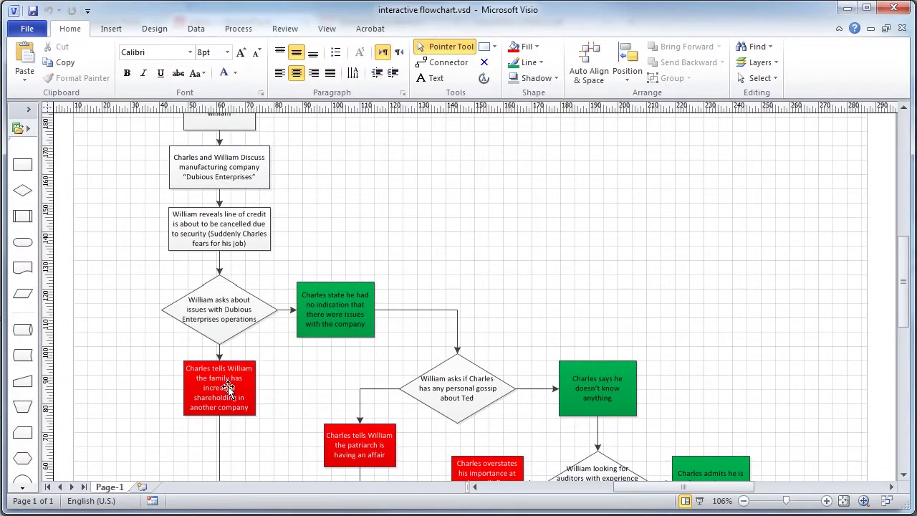
pyautogui.scroll(-5, 655, 225)
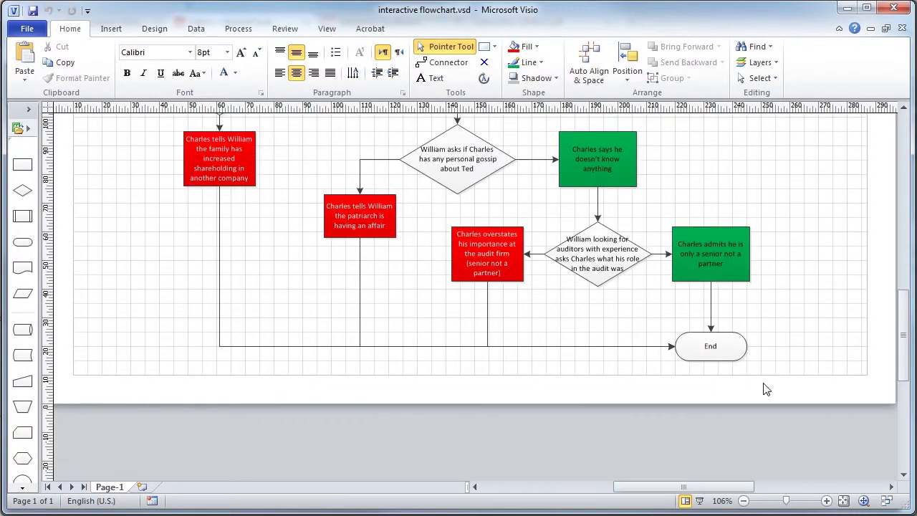
pyautogui.scroll(3, 639, 207)
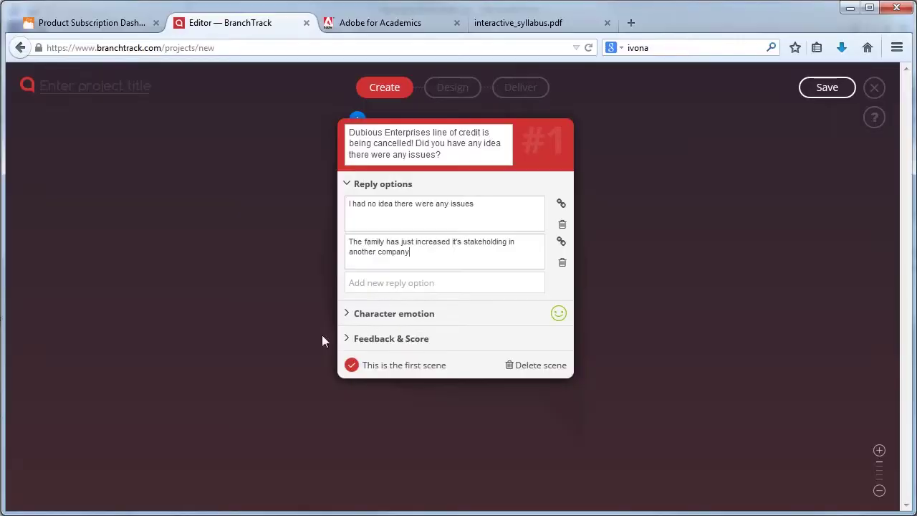
# - Add Scenes #2 and #3 to the canvas, placing #3 on the right
pyautogui.doubleClick(168, 252)
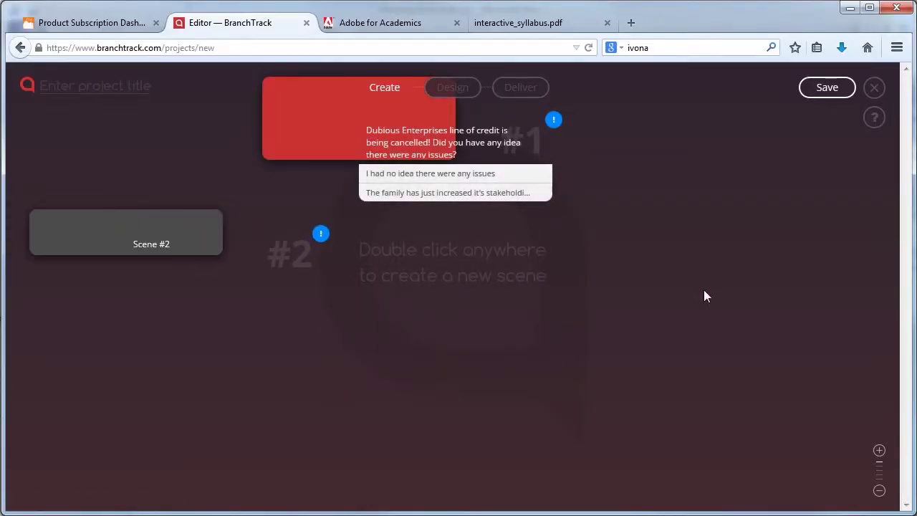
pyautogui.doubleClick(700, 241)
pyautogui.moveTo(674, 244); pyautogui.dragTo(696, 256)
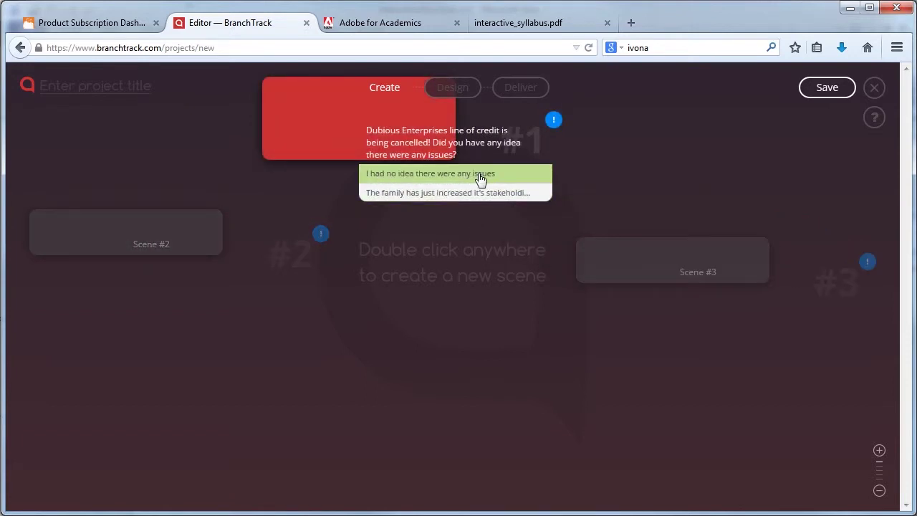
# - Paste the gossip question into Scene #2 and reposition Scene #3
pyautogui.click(151, 248)
pyautogui.write('Do you have any personal gossip about Ted from Dubious Enetrprises?')
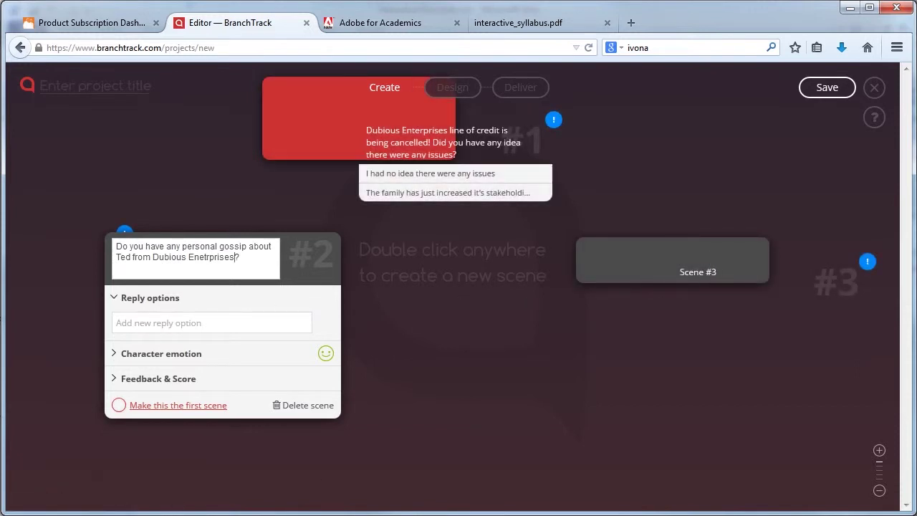
pyautogui.moveTo(667, 274); pyautogui.dragTo(661, 263)
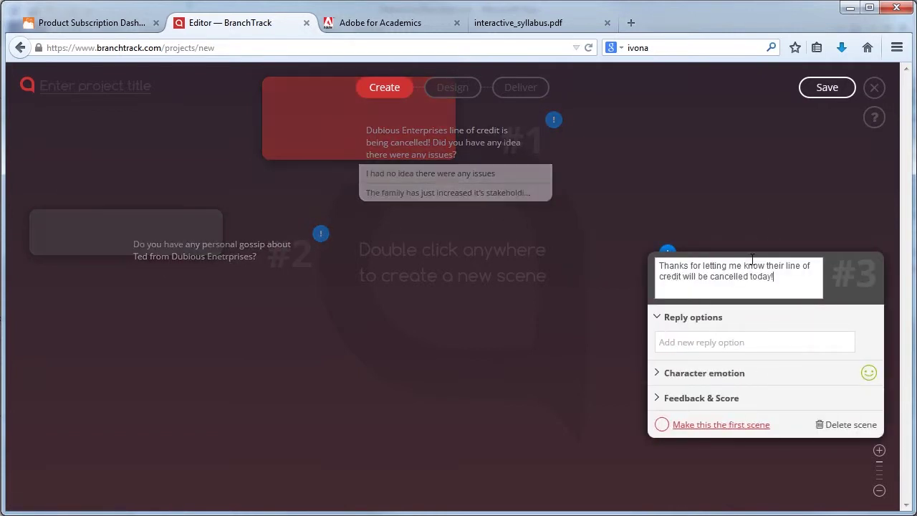
pyautogui.moveTo(743, 261); pyautogui.dragTo(726, 225)
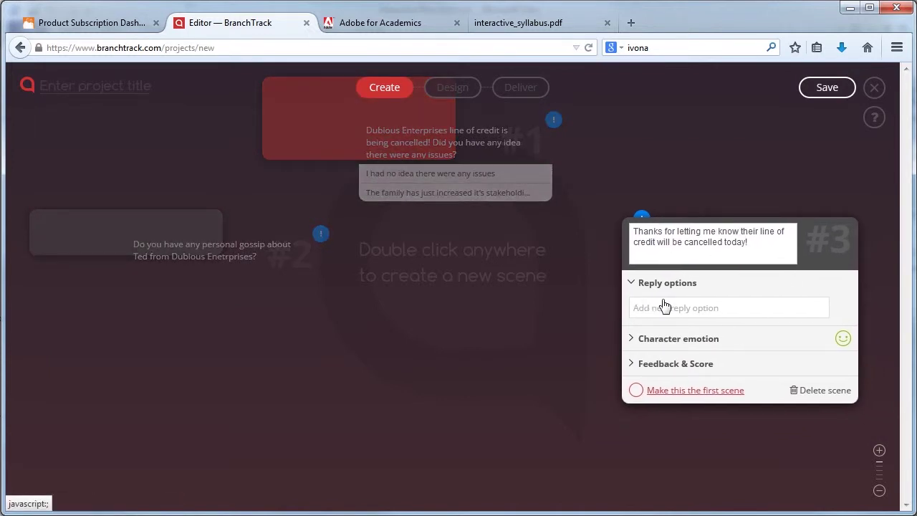
pyautogui.click(640, 369)
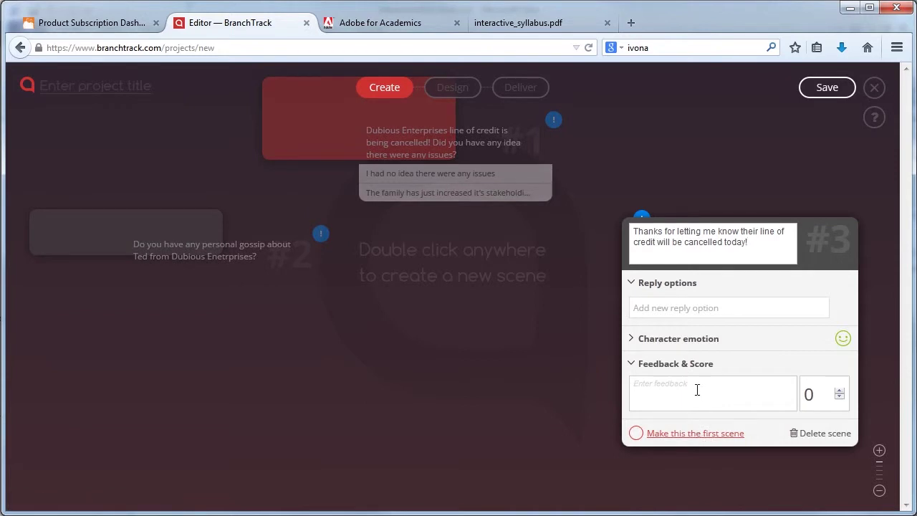
# - Give Scene #3 a score of 10, the trust-breach feedback sentence, and an Angry emotion
pyautogui.moveTo(814, 394); pyautogui.dragTo(762, 398)
pyautogui.write('10')
pyautogui.write('You have breached the trust of your client Dubious Enterprises')
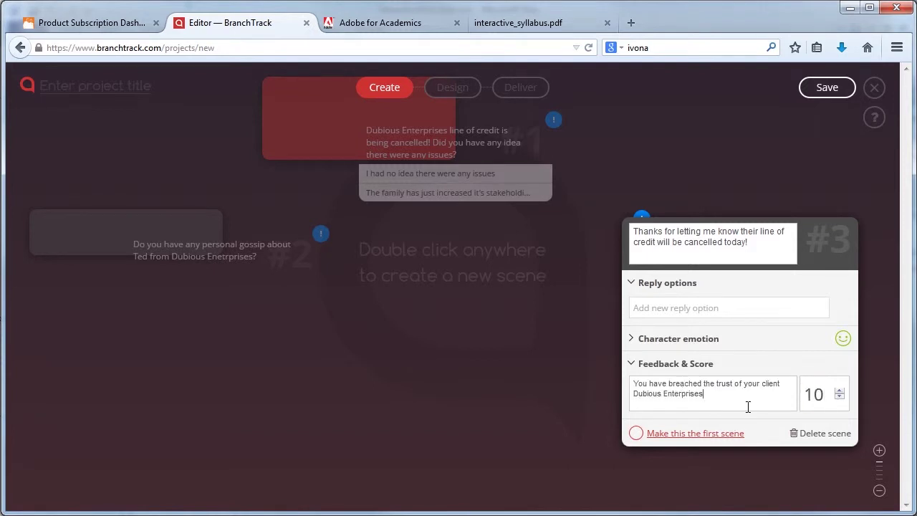
pyautogui.write('.')
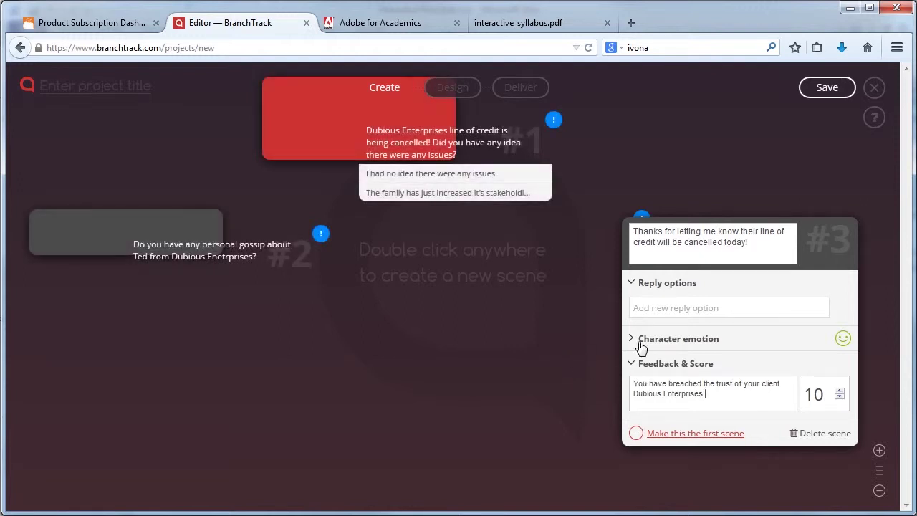
pyautogui.click(688, 339)
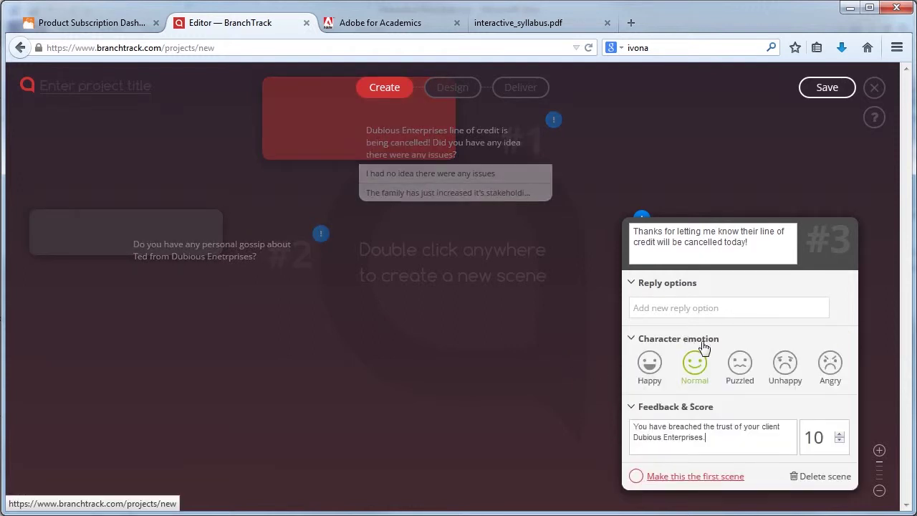
pyautogui.click(831, 367)
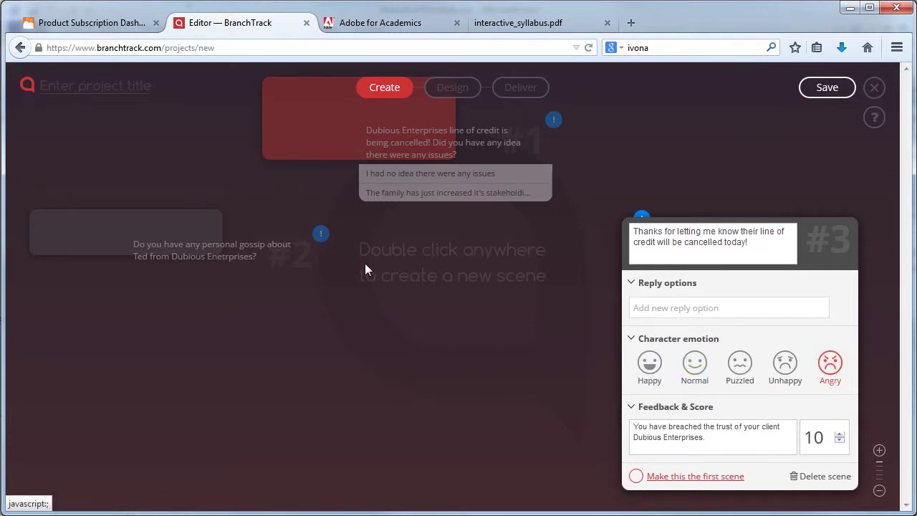
# - Set the character's emotion in Scene #2 to Puzzled
pyautogui.click(133, 243)
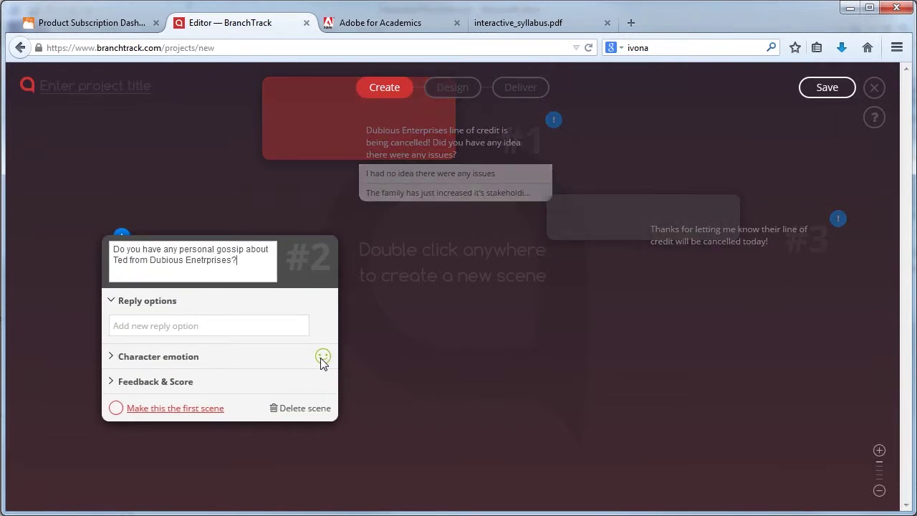
pyautogui.click(193, 364)
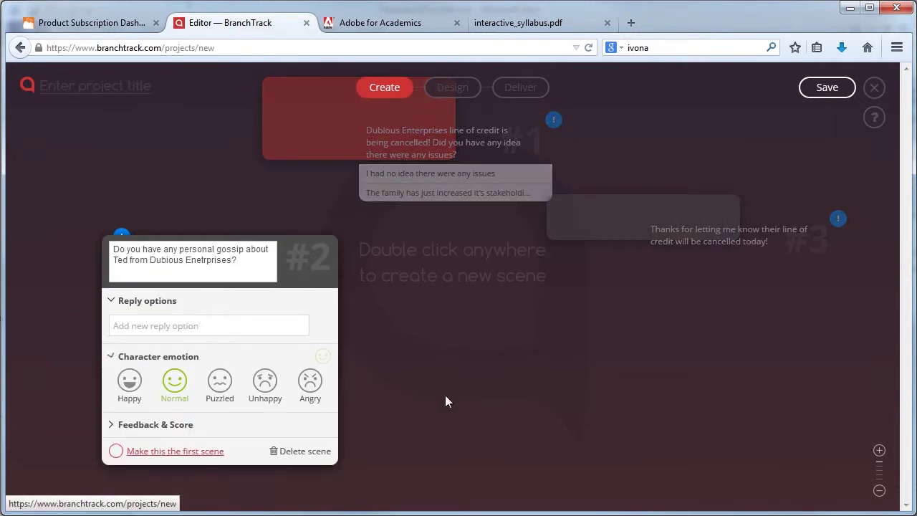
pyautogui.click(219, 381)
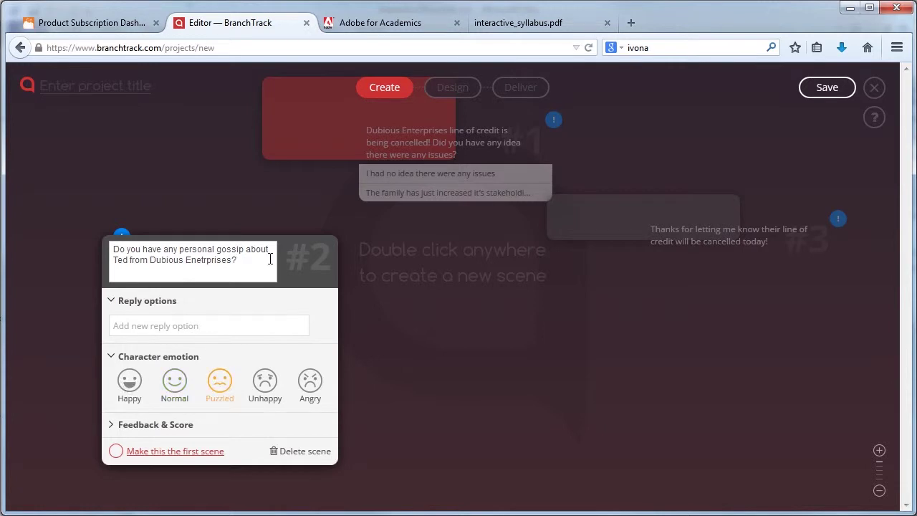
pyautogui.click(342, 139)
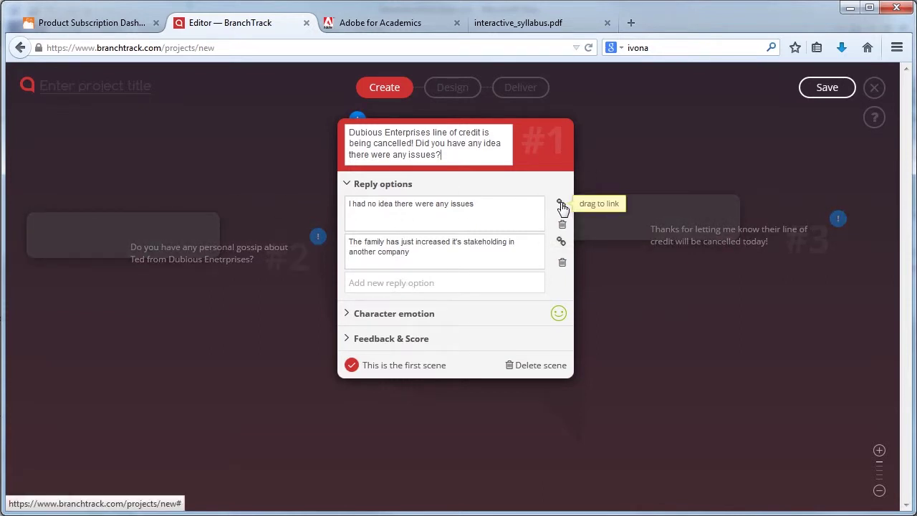
# - Link Scene #1's first reply to Scene #2 and second reply to Scene #3, then preview in Design
pyautogui.moveTo(563, 205); pyautogui.dragTo(144, 231)
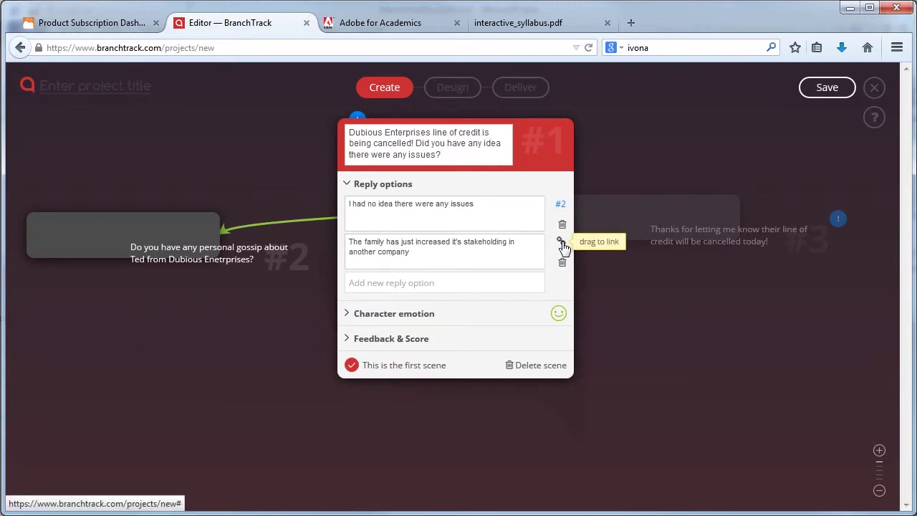
pyautogui.moveTo(558, 243); pyautogui.dragTo(702, 215)
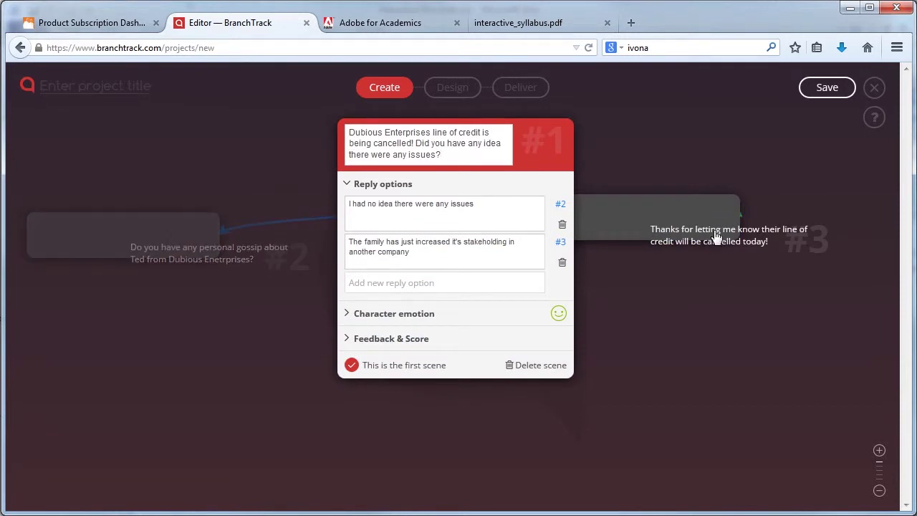
pyautogui.click(676, 358)
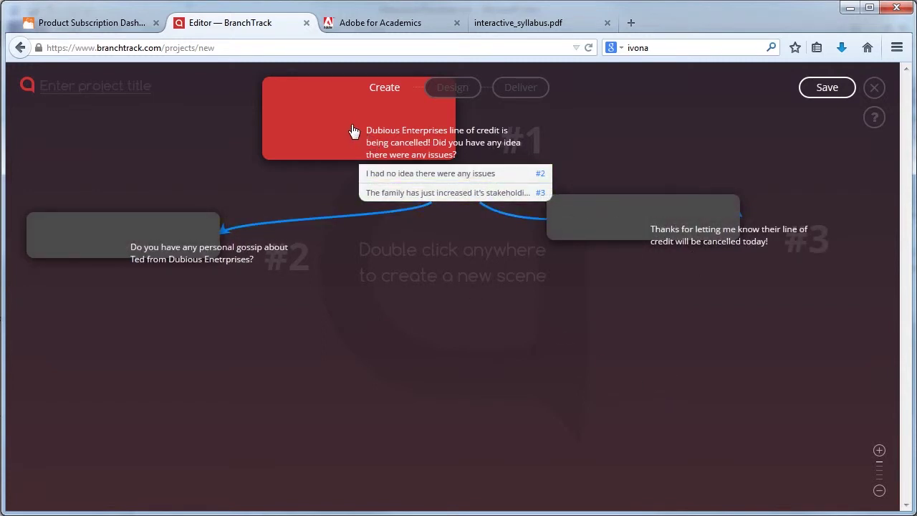
pyautogui.moveTo(587, 362); pyautogui.dragTo(612, 430)
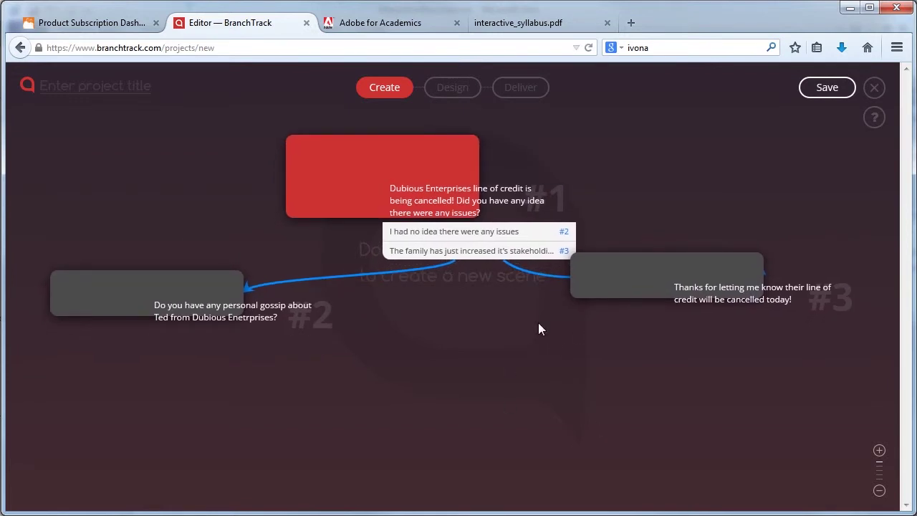
pyautogui.moveTo(628, 268)
pyautogui.mouseDown()
pyautogui.moveTo(624, 250)
pyautogui.moveTo(628, 272)
pyautogui.moveTo(630, 264)
pyautogui.mouseUp()
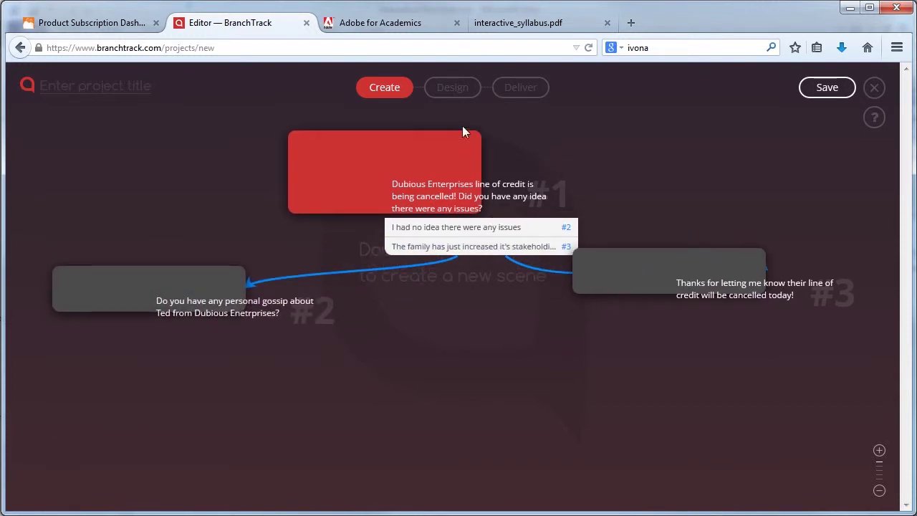
pyautogui.click(450, 92)
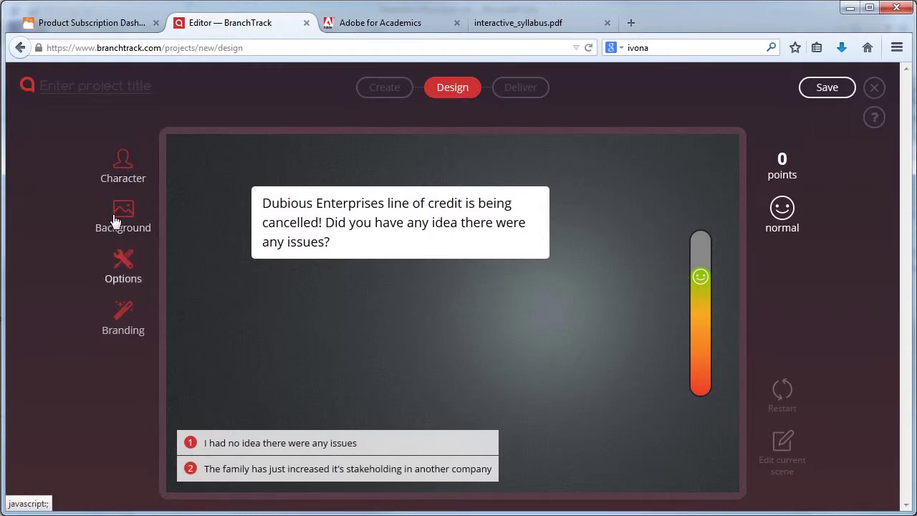
# - Choose the suited man with a blue tie as character and an office interior background
pyautogui.click(133, 174)
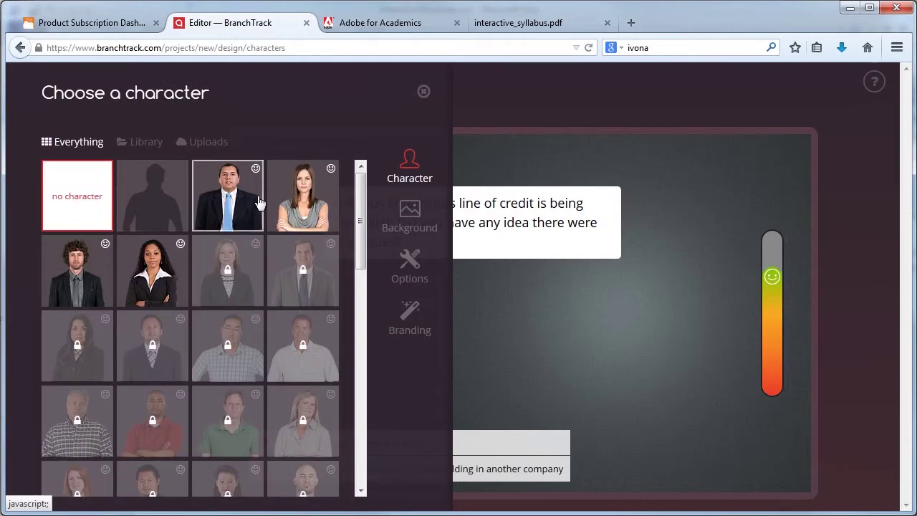
pyautogui.click(240, 204)
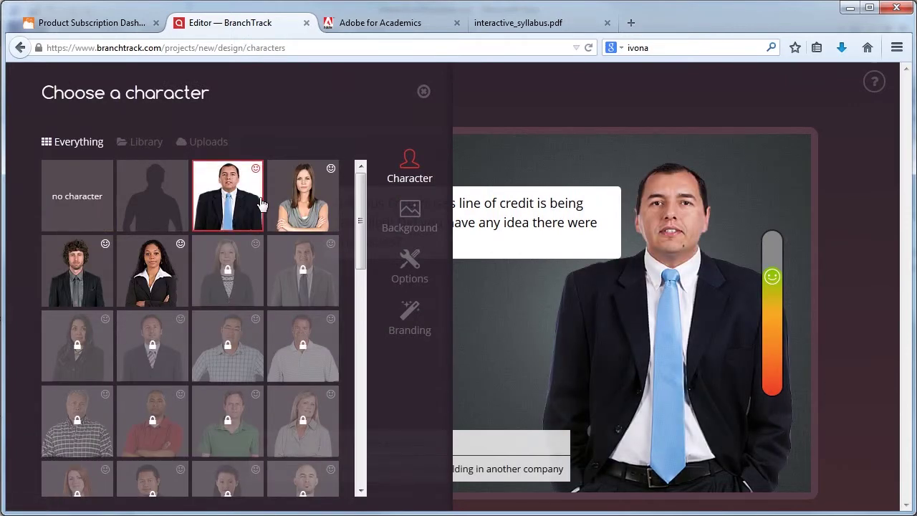
pyautogui.click(411, 217)
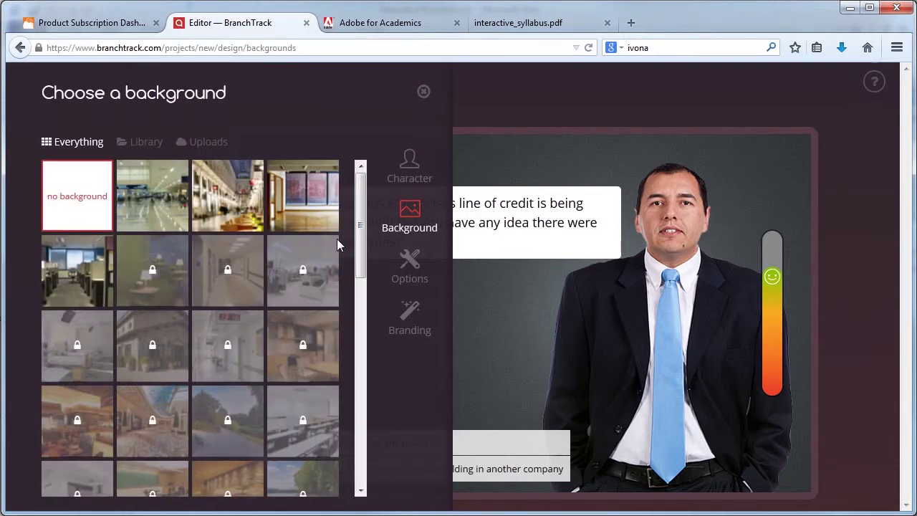
pyautogui.click(306, 196)
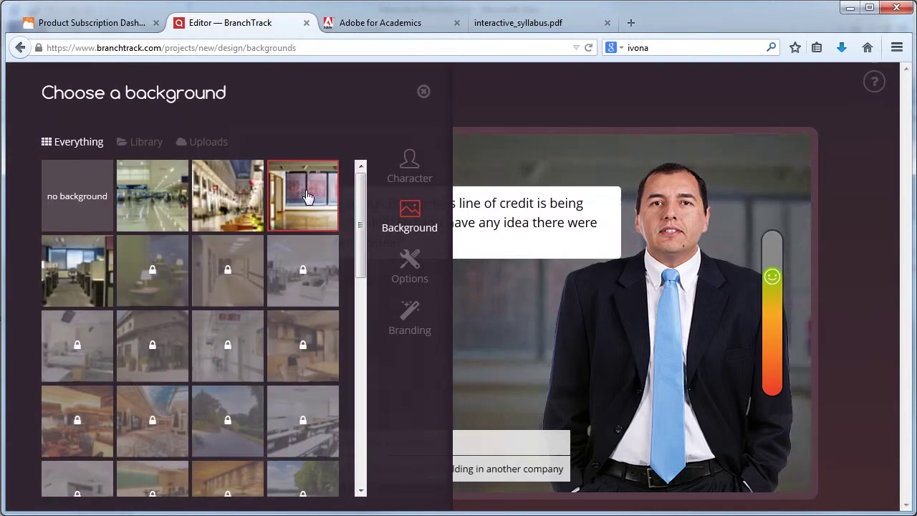
pyautogui.click(424, 93)
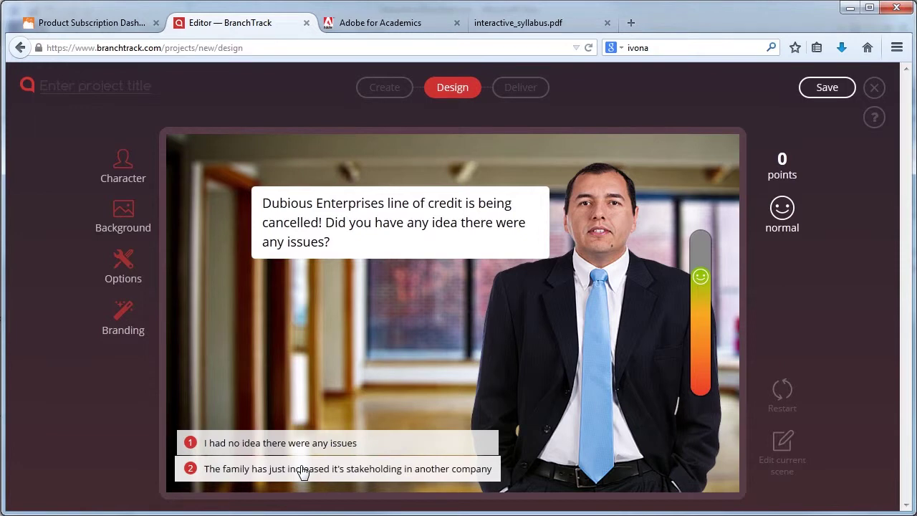
# - Test the second reply, reaching the angry ending scored 10 of 100, then save the project
pyautogui.click(264, 476)
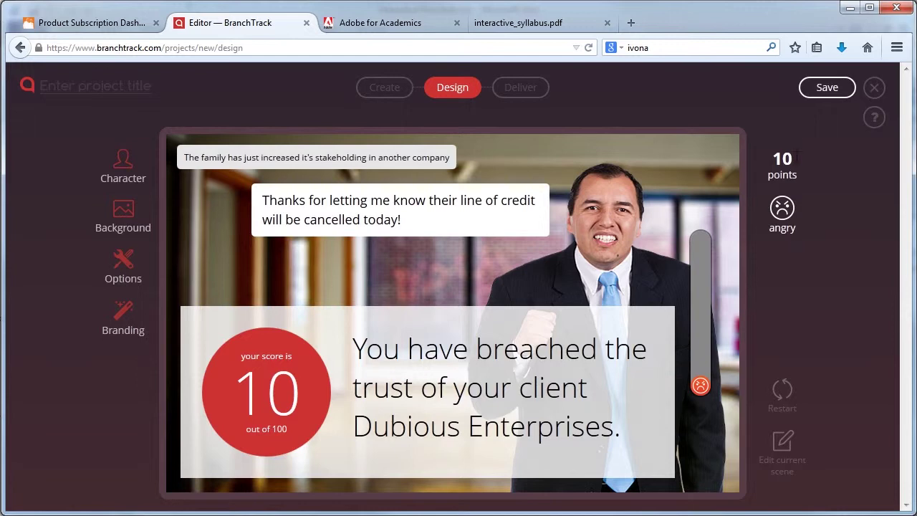
pyautogui.click(825, 87)
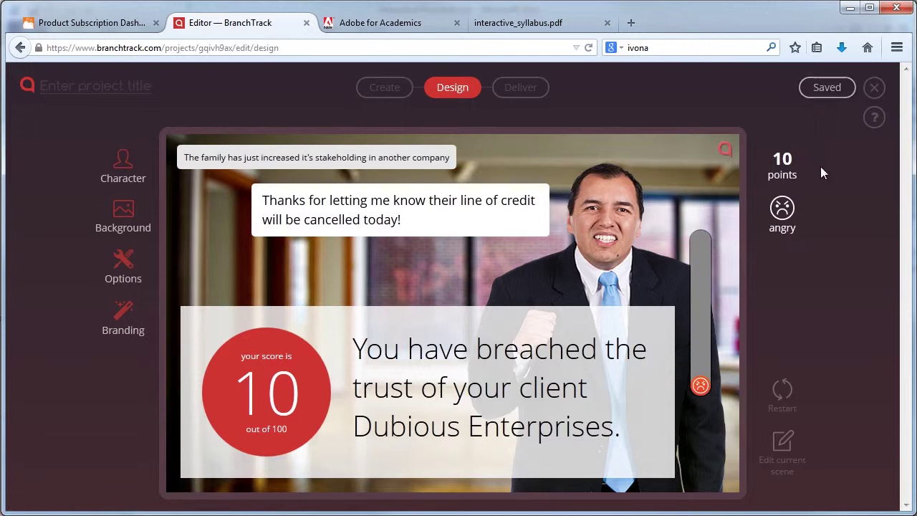
# - Title the project 'Code Of Ethics' and save it
pyautogui.click(522, 88)
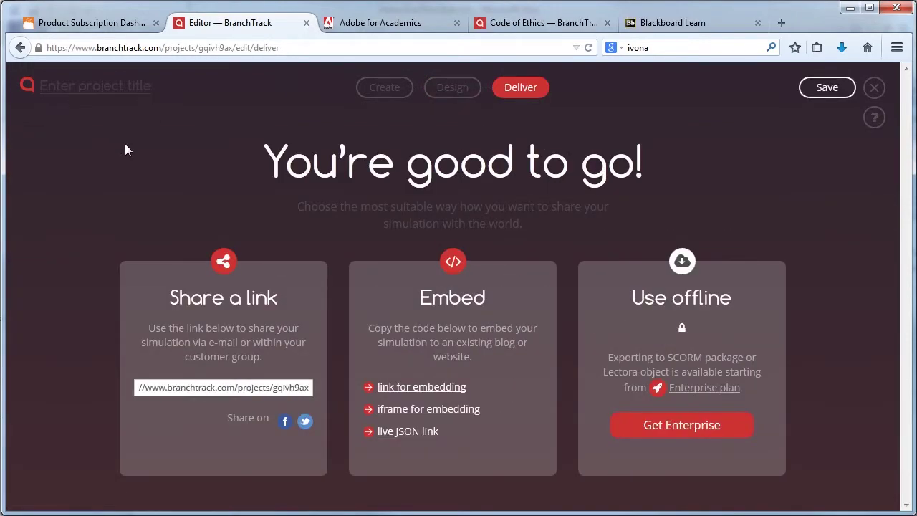
pyautogui.click(49, 84)
pyautogui.write('Code O')
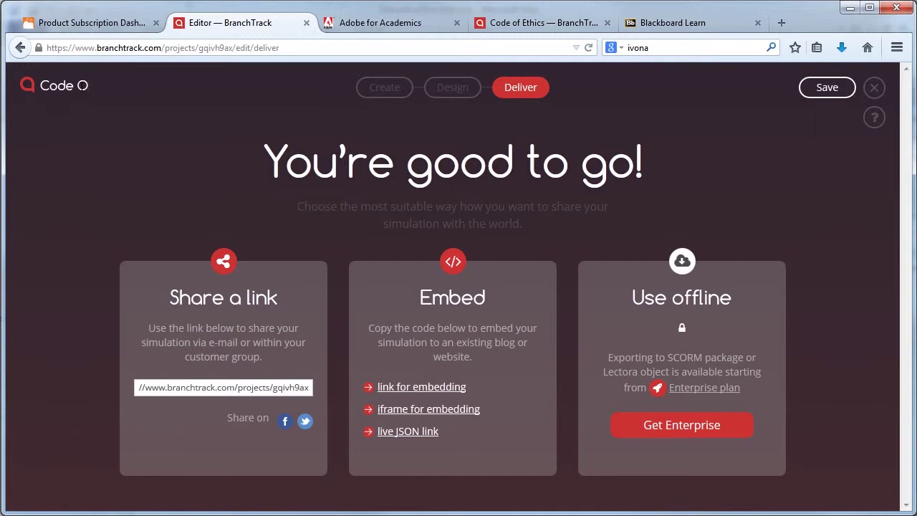
pyautogui.write('f Ethics')
pyautogui.click(824, 88)
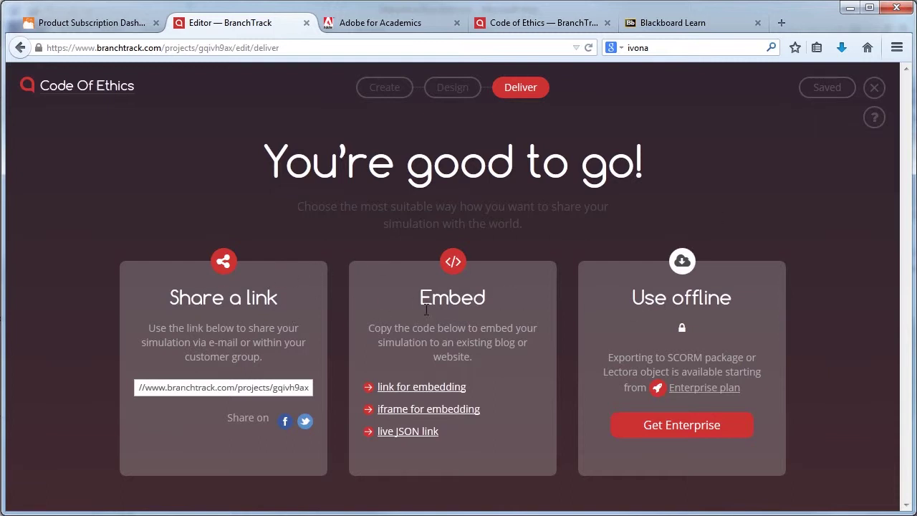
# - Copy the project's share link and view the published simulation in its own tab
pyautogui.moveTo(178, 387); pyautogui.dragTo(142, 389)
pyautogui.click(142, 389)
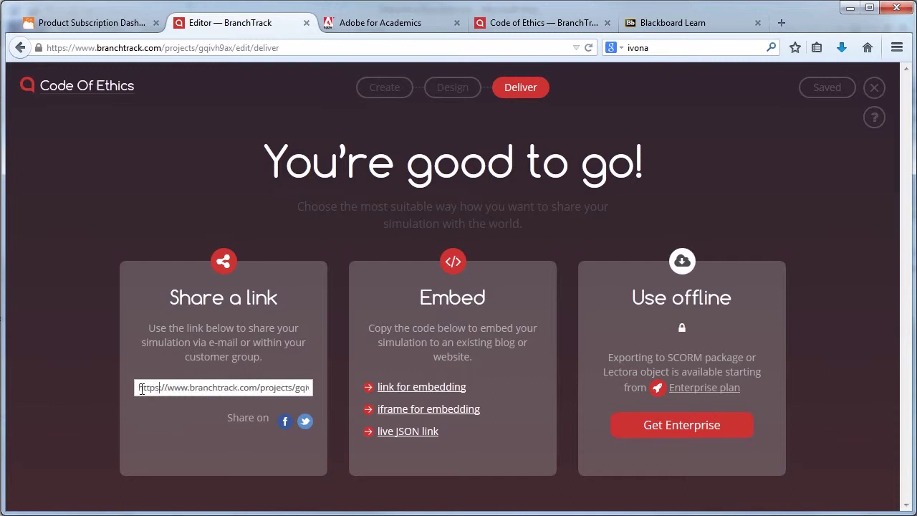
pyautogui.tripleClick(207, 387)
pyautogui.rightClick(276, 391)
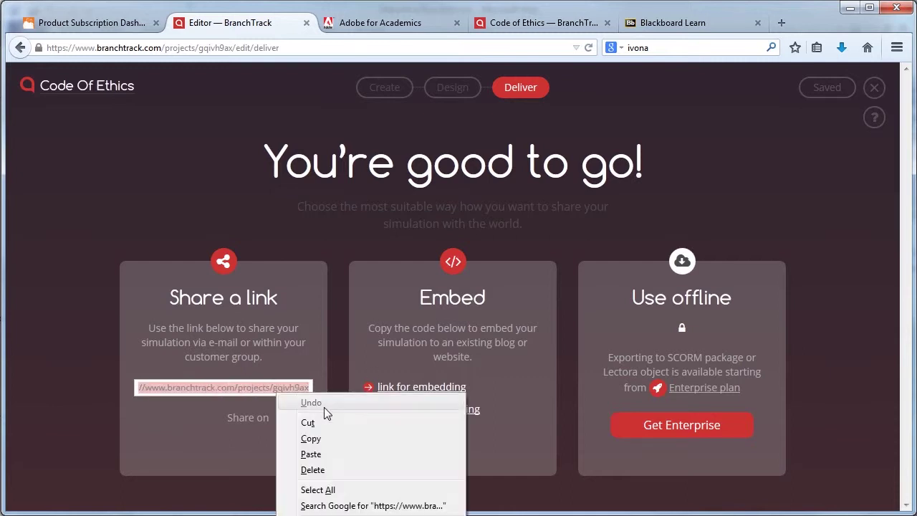
pyautogui.click(328, 436)
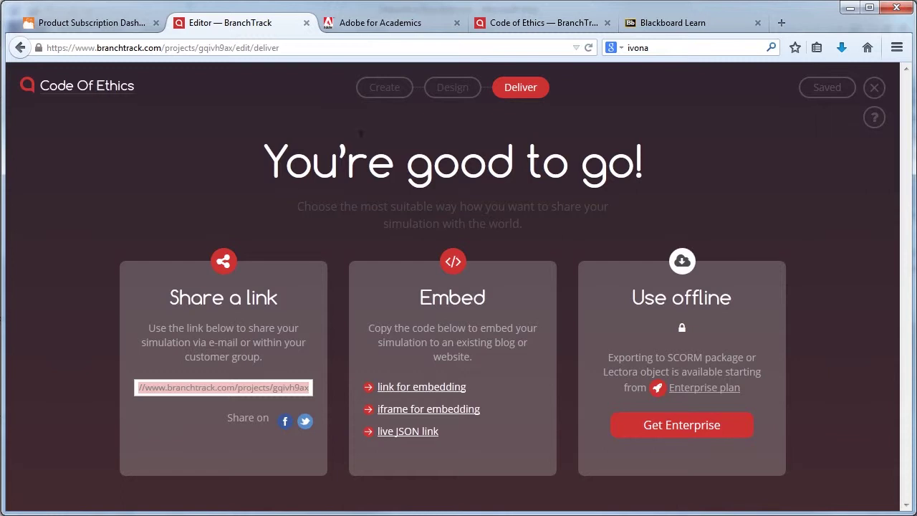
pyautogui.click(536, 23)
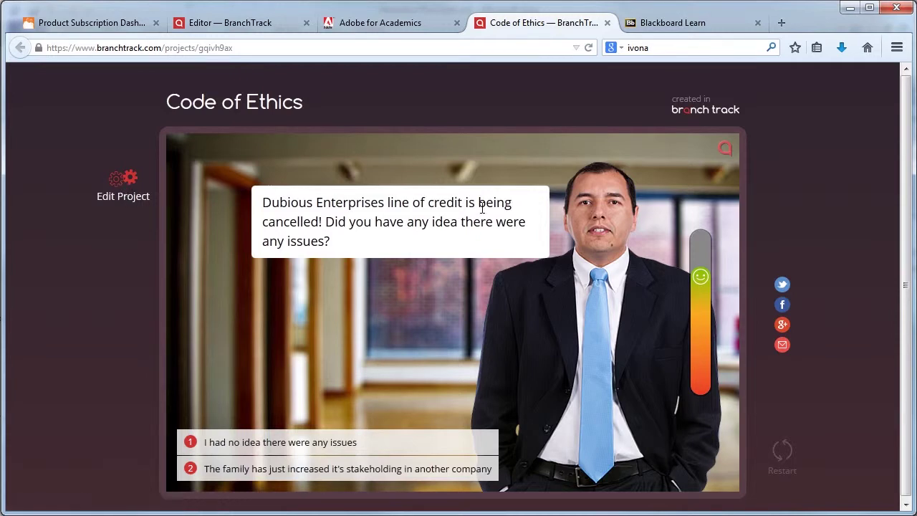
# - Back in the delivery options, reveal and select the embed link, then collapse it
pyautogui.click(239, 34)
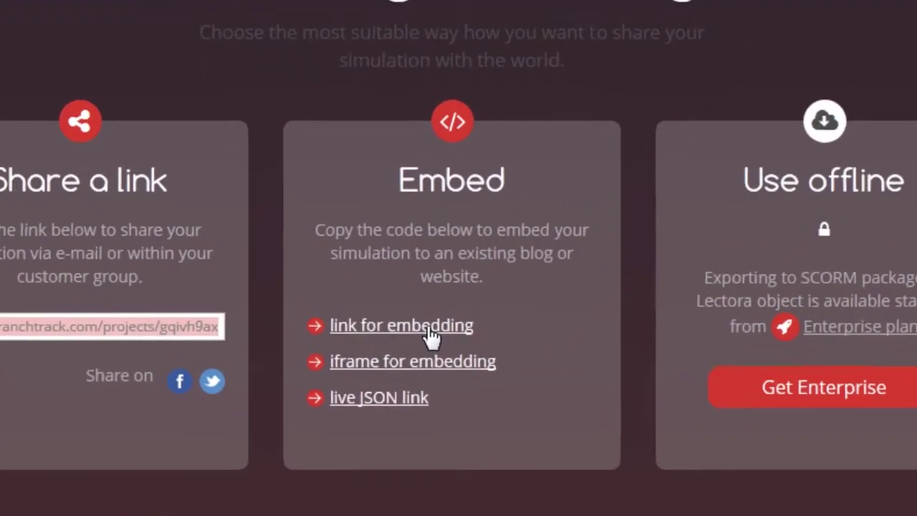
pyautogui.click(431, 334)
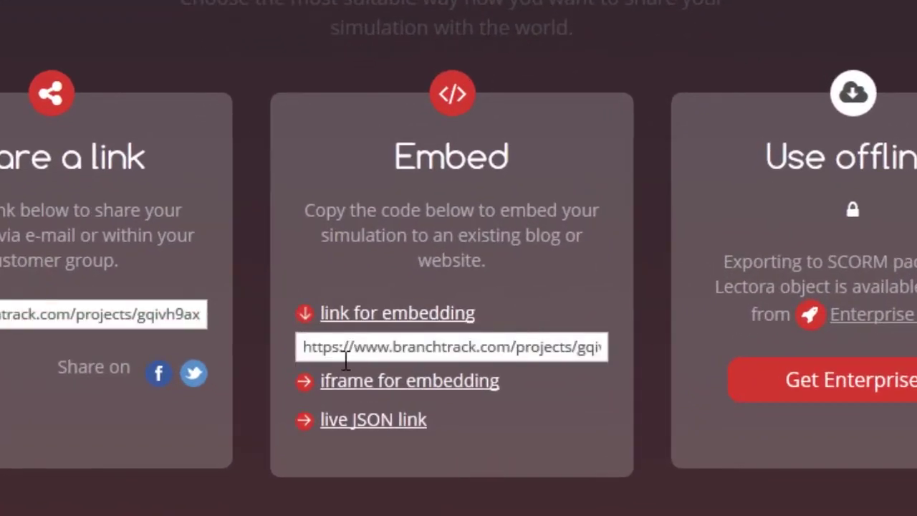
pyautogui.moveTo(304, 348); pyautogui.dragTo(666, 354)
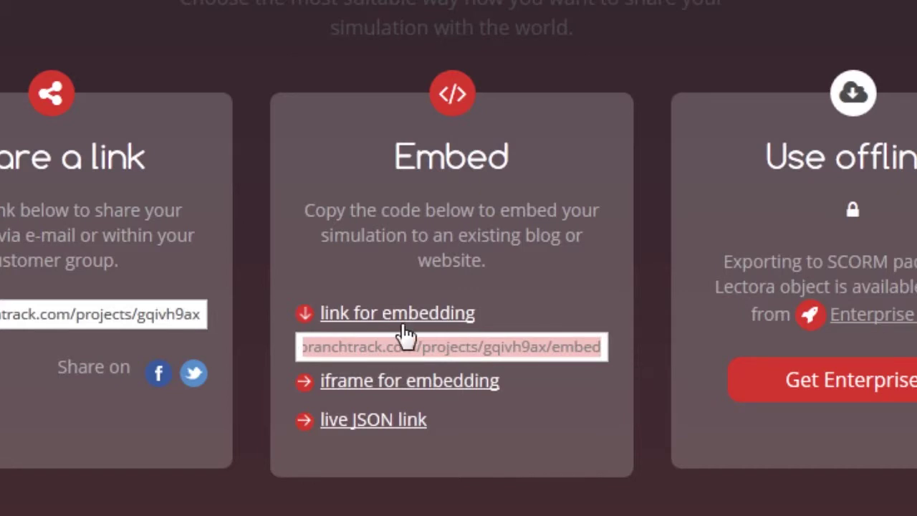
pyautogui.click(376, 322)
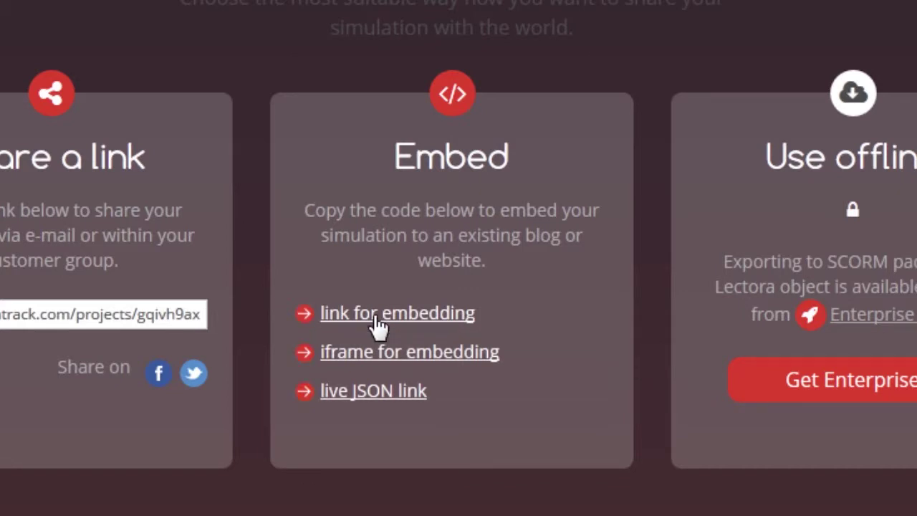
# - Expand the iframe for embedding, select all its code, then close the editor
pyautogui.click(422, 355)
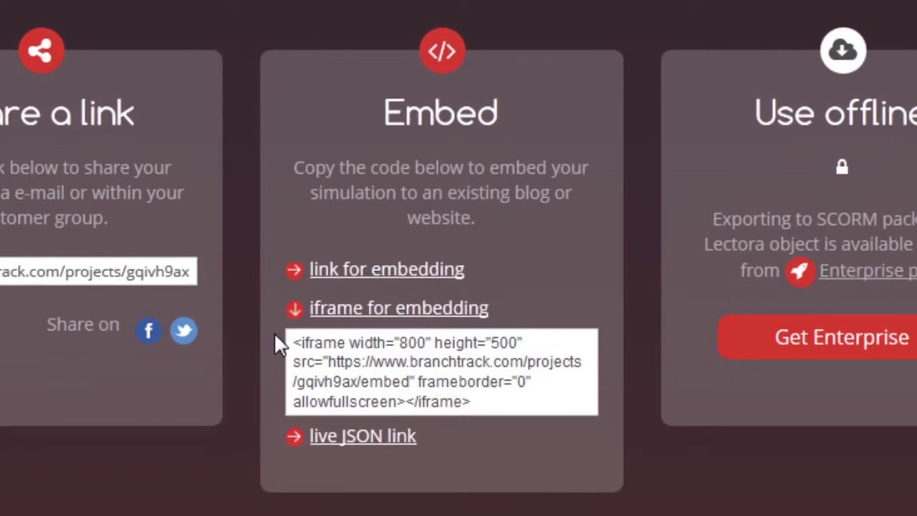
pyautogui.click(486, 405)
pyautogui.click(484, 405)
pyautogui.moveTo(485, 405); pyautogui.dragTo(221, 317)
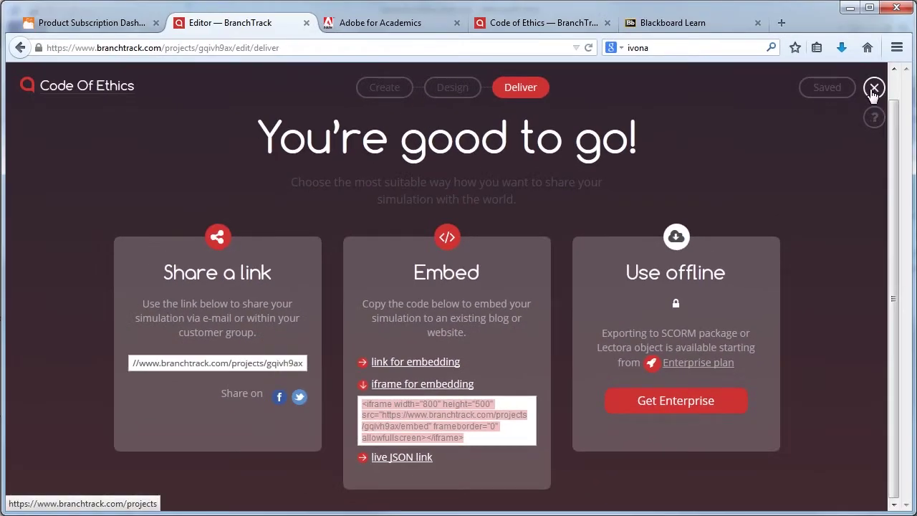
pyautogui.click(874, 89)
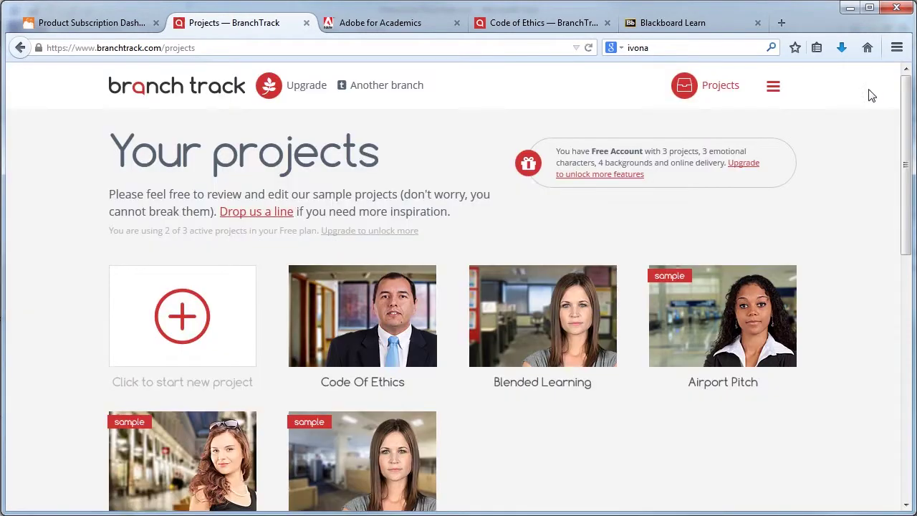
# - Reopen Code Of Ethics for editing and show its iframe embed code under delivery
pyautogui.click(330, 337)
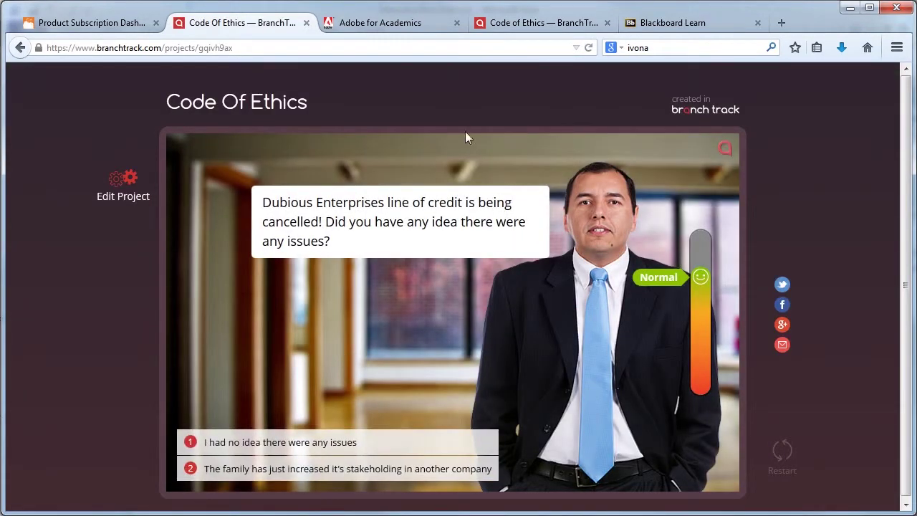
pyautogui.click(126, 190)
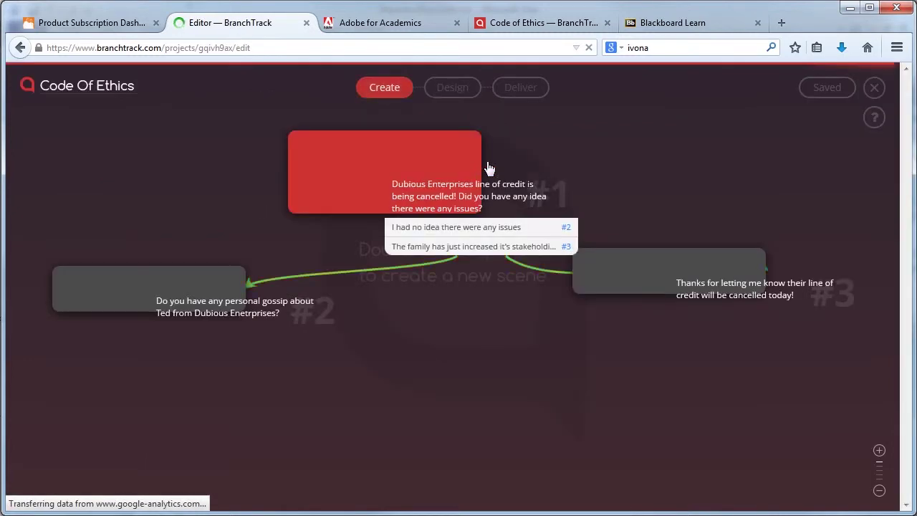
pyautogui.click(519, 93)
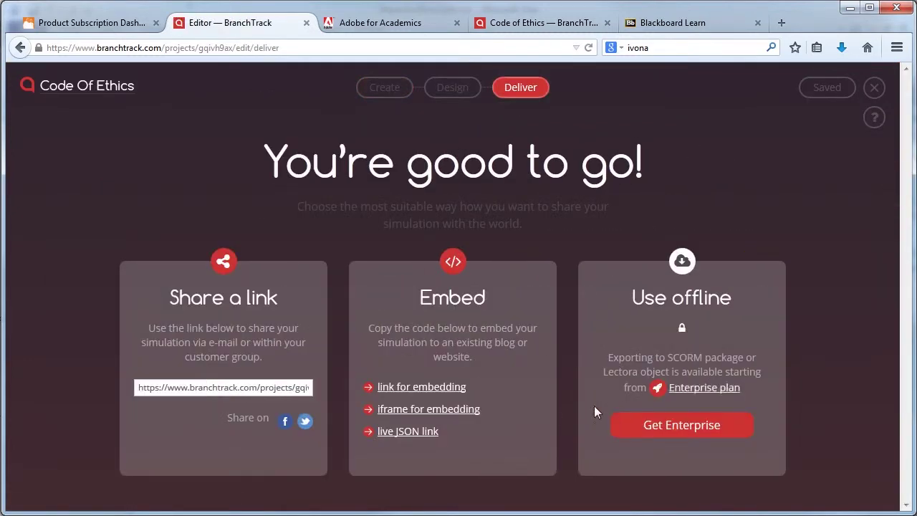
pyautogui.click(423, 409)
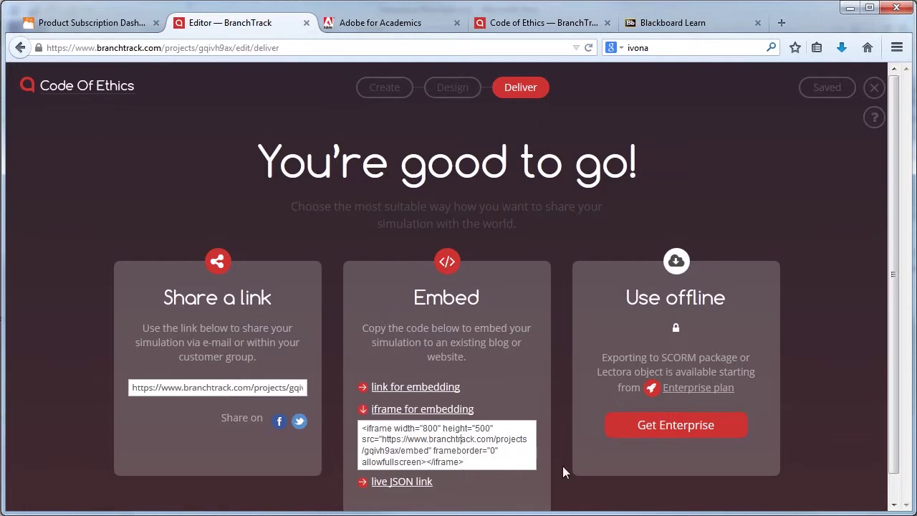
# - Change the iframe width in the embed code from 800 to 670
pyautogui.press('Up')
pyautogui.press('Up')
pyautogui.press('Up')
pyautogui.press('Left')
pyautogui.press('Left')
pyautogui.press('Left')
pyautogui.press('Left')
pyautogui.press('Left')
pyautogui.press('Right')
pyautogui.press('Right')
pyautogui.press('Right')
pyautogui.press('Right')
pyautogui.press('Right')
pyautogui.press('Right')
pyautogui.press('Right')
pyautogui.press('Right')
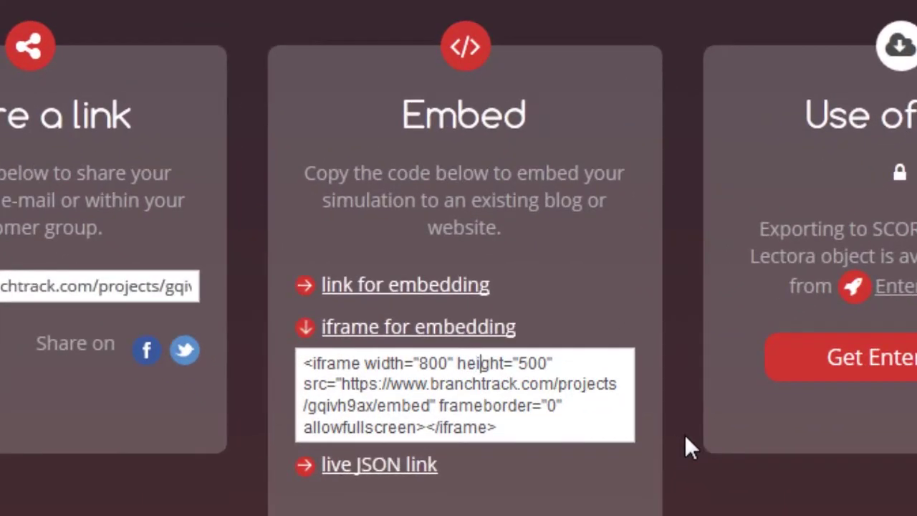
pyautogui.press('Right')
pyautogui.press('Right')
pyautogui.press('Right')
pyautogui.press('Right')
pyautogui.press('Right')
pyautogui.press('Right')
pyautogui.press('Right')
pyautogui.press('Right')
pyautogui.press('Right')
pyautogui.press('Left')
pyautogui.press('Left')
pyautogui.press('Left')
pyautogui.press('Left')
pyautogui.press('Right')
pyautogui.press('Right')
pyautogui.press('Right')
pyautogui.press('Right')
pyautogui.press('Left')
pyautogui.press('Left')
pyautogui.press('Left')
pyautogui.press('Left')
pyautogui.press('Left')
pyautogui.press('Left')
pyautogui.press('Left')
pyautogui.press('Left')
pyautogui.press('Left')
pyautogui.press('Left')
pyautogui.press('Left')
pyautogui.press('Left')
pyautogui.press('Left')
pyautogui.press('Left')
pyautogui.press('Right')
pyautogui.press('BackSpace')
pyautogui.press('BackSpace')
pyautogui.press('BackSpace')
pyautogui.write('67')
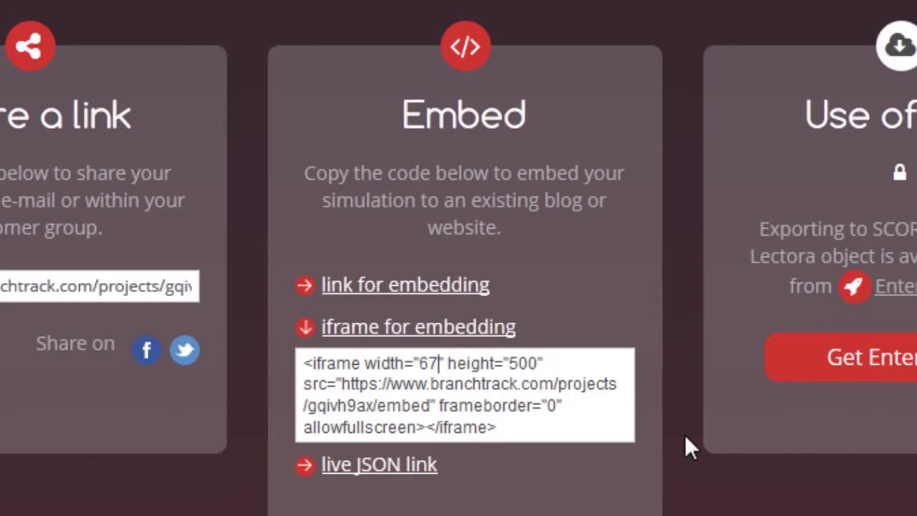
pyautogui.write('0')
pyautogui.press('Left')
pyautogui.press('Left')
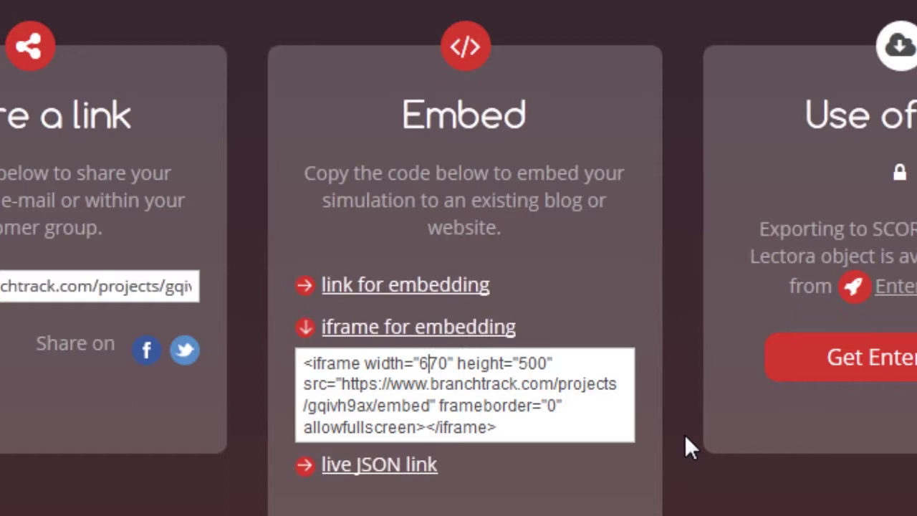
pyautogui.press('Right')
pyautogui.press('Right')
# - Change the iframe height from 500 to 400 and copy the whole embed code
pyautogui.click(520, 364)
pyautogui.press('Delete')
pyautogui.write('4')
pyautogui.moveTo(516, 430); pyautogui.dragTo(282, 361)
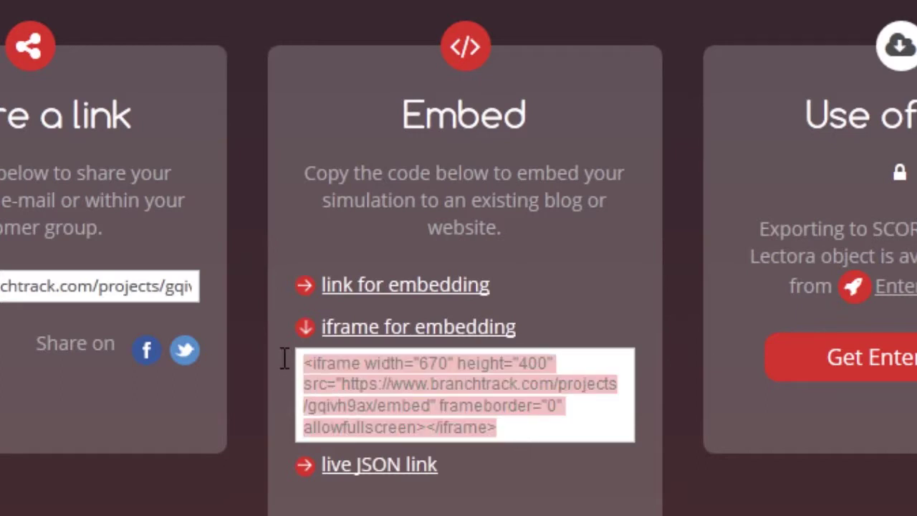
pyautogui.rightClick(362, 396)
pyautogui.click(465, 486)
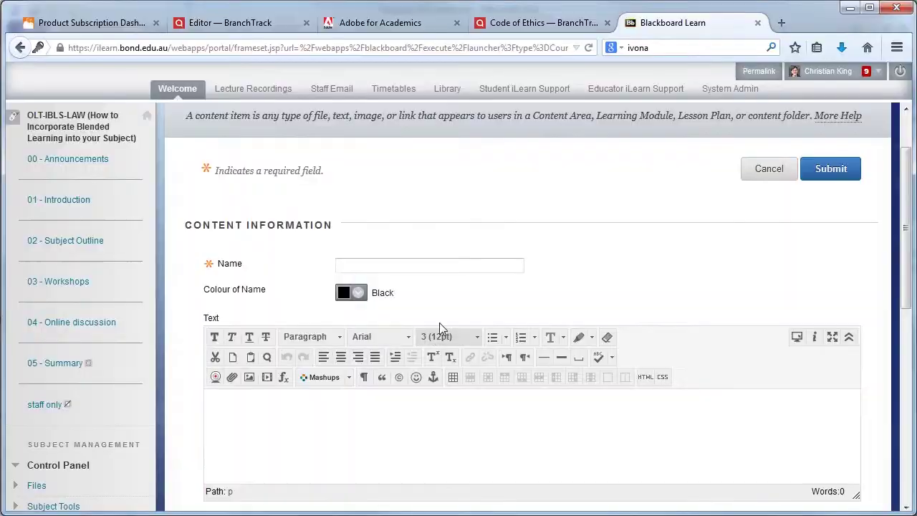
# - Name the content item 'Code of Ethics Interactive Conversation'
pyautogui.click(456, 257)
pyautogui.click(457, 256)
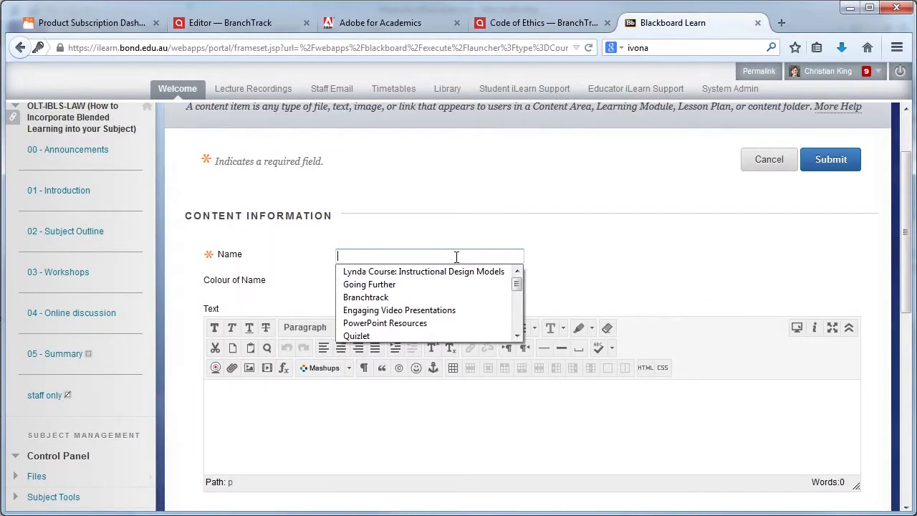
pyautogui.write('Code of Eth')
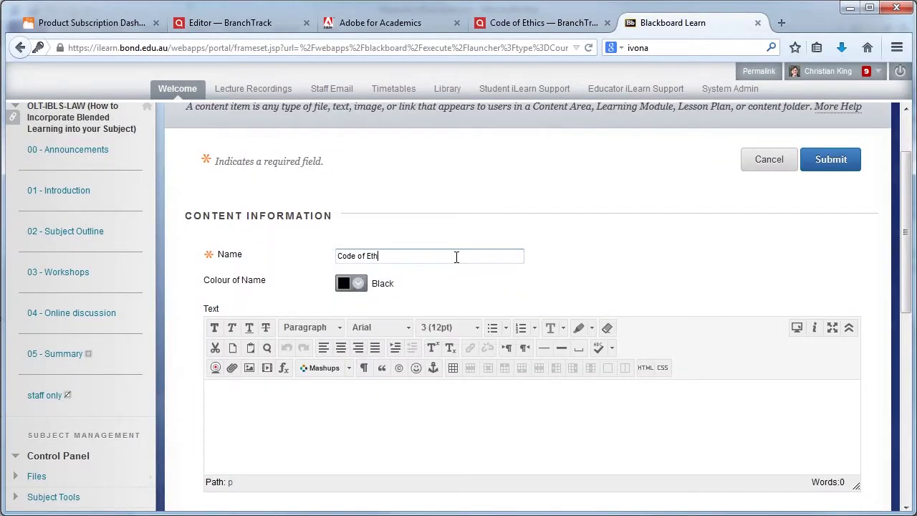
pyautogui.write('ics Interactive Conversation')
# - Paste the Interactive Conversation heading and instructions, remove the stray space, and add a blank line
pyautogui.click(389, 432)
pyautogui.scroll(-4, 389, 432)
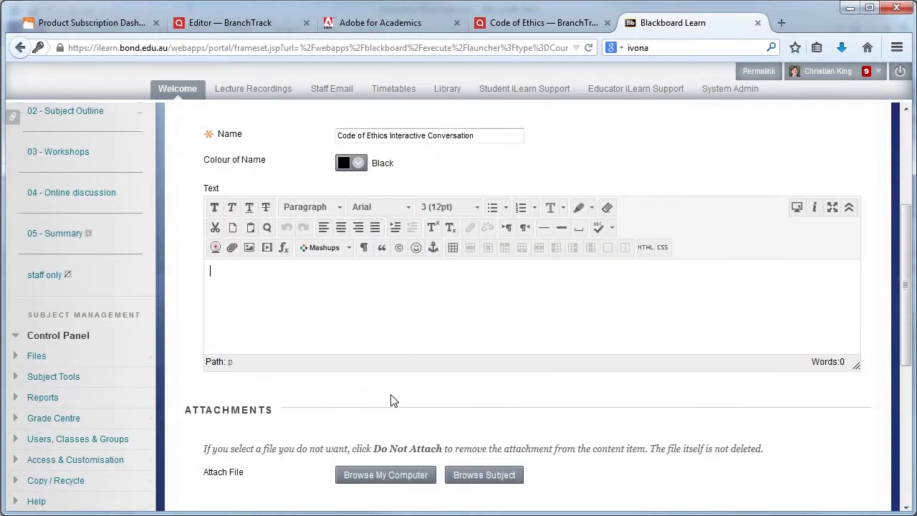
pyautogui.hotkey('ctrl', 'v')
pyautogui.click(358, 296)
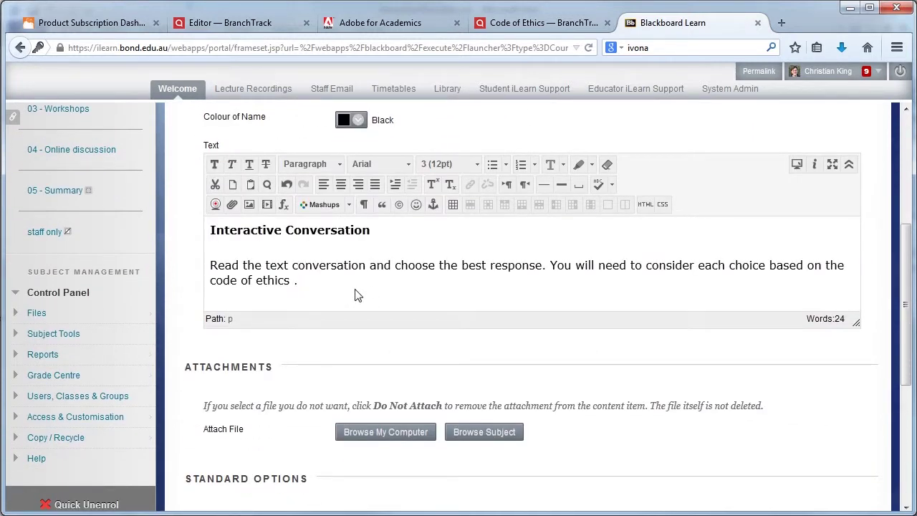
pyautogui.press('Left')
pyautogui.press('BackSpace')
pyautogui.press('Return')
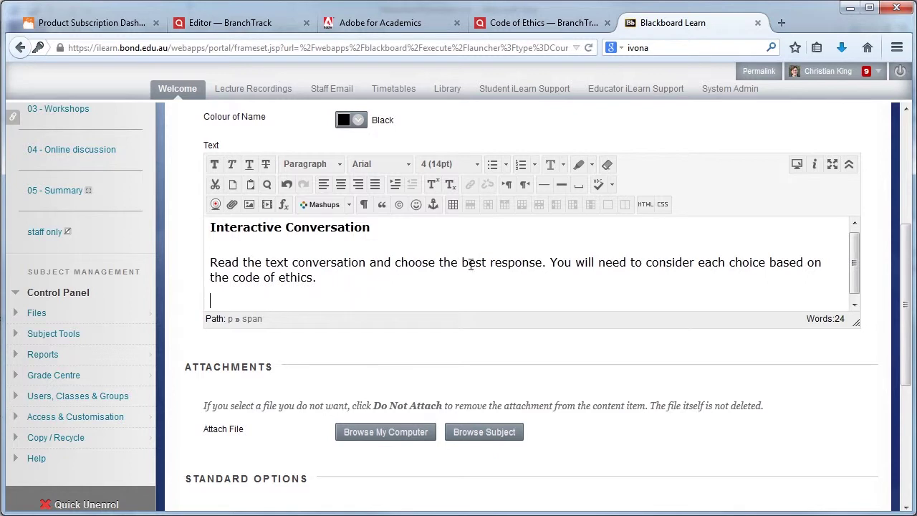
# - Paste the 670×400 iframe code into the text's HTML source below the instructions and apply it
pyautogui.click(645, 205)
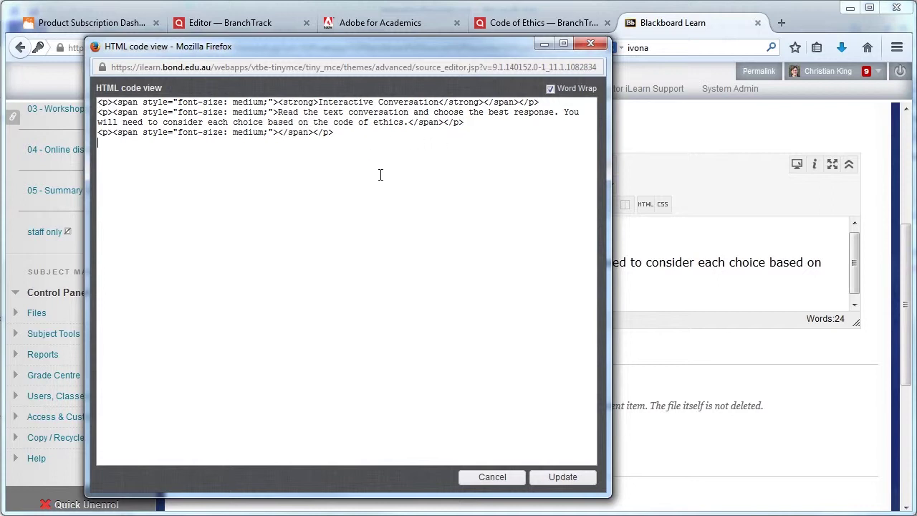
pyautogui.rightClick(119, 146)
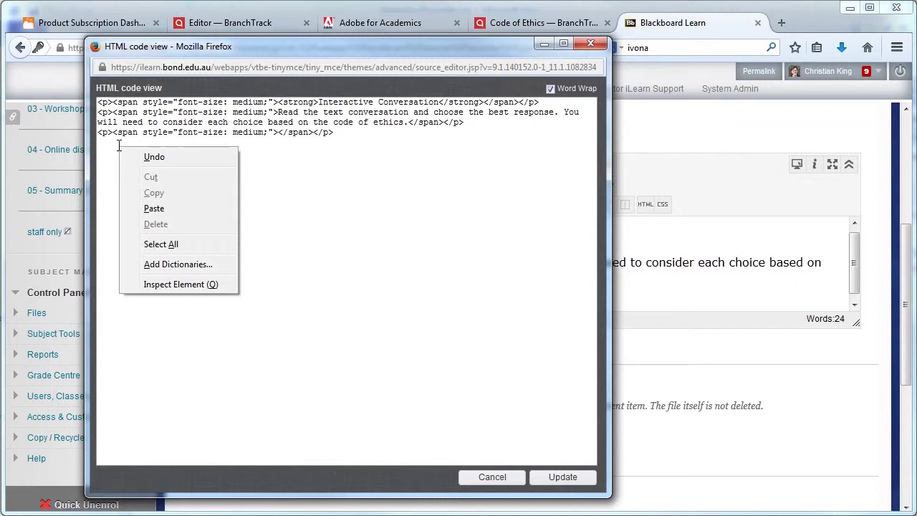
pyautogui.click(180, 208)
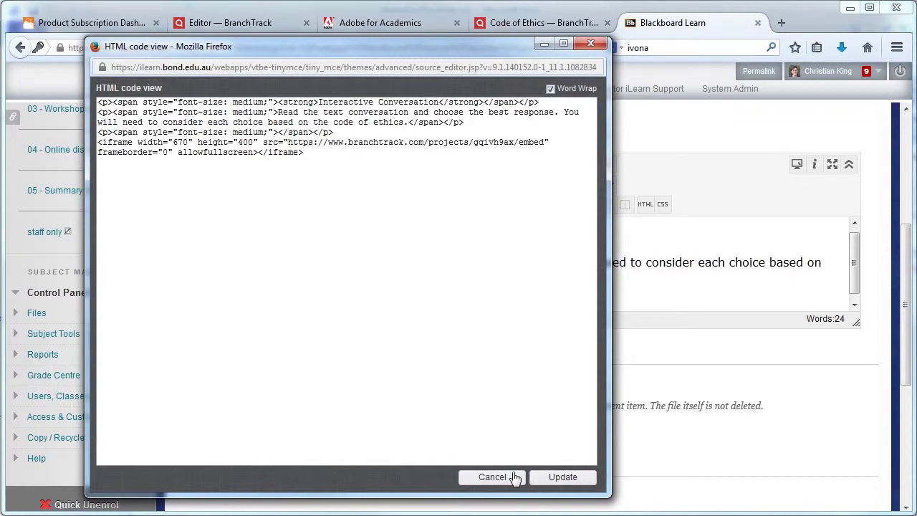
pyautogui.click(556, 479)
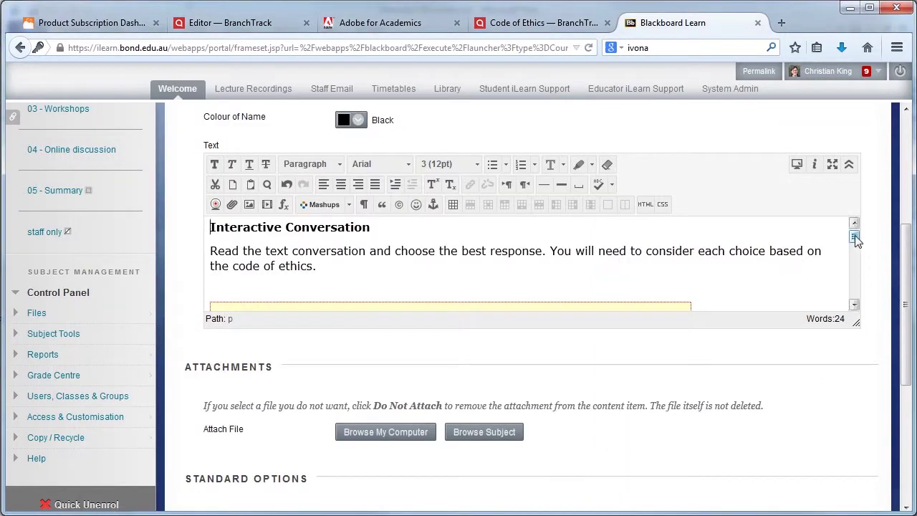
pyautogui.moveTo(856, 237); pyautogui.dragTo(860, 218)
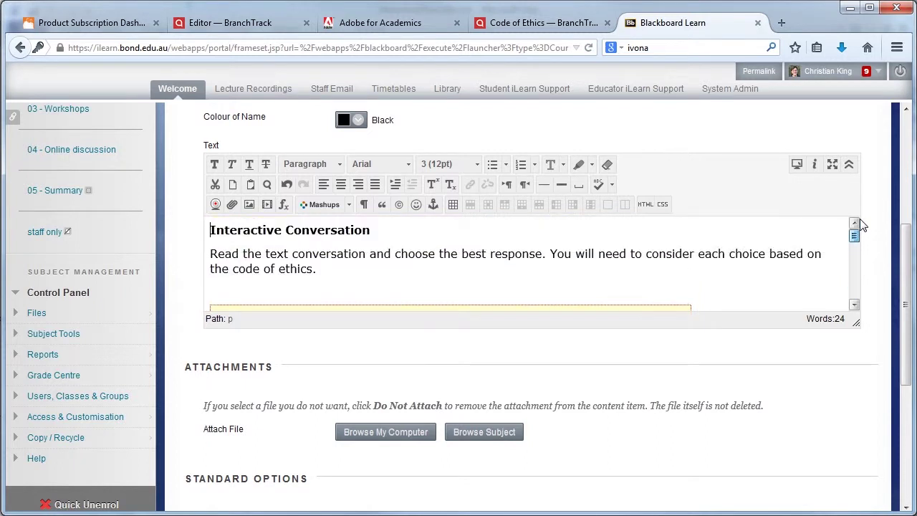
pyautogui.click(797, 166)
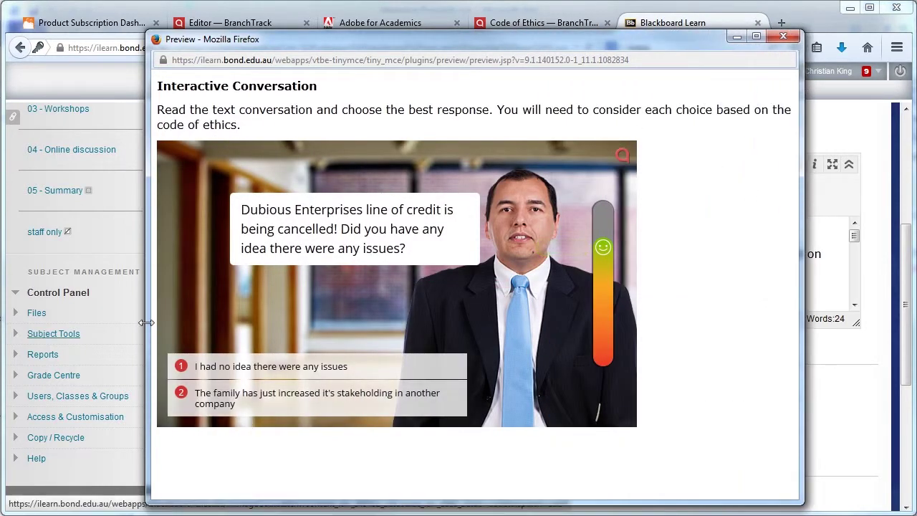
pyautogui.moveTo(146, 326); pyautogui.dragTo(102, 310)
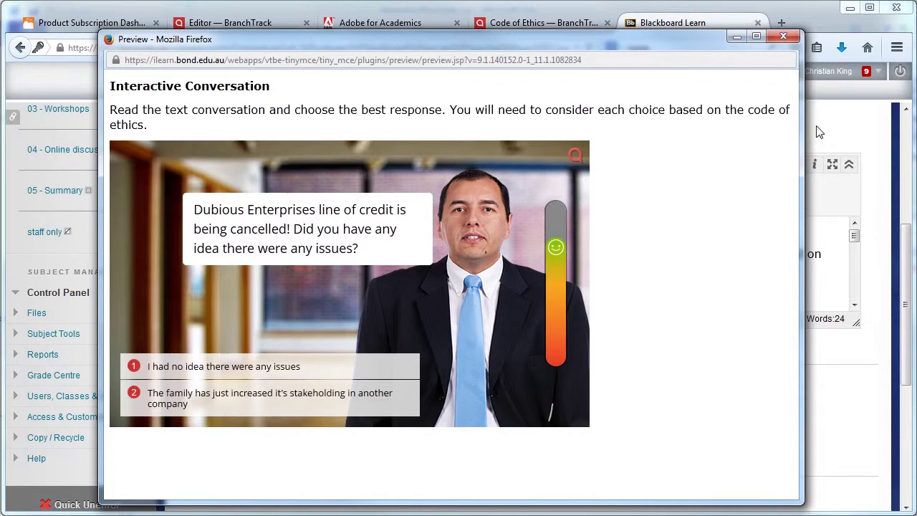
pyautogui.moveTo(768, 139); pyautogui.dragTo(633, 140)
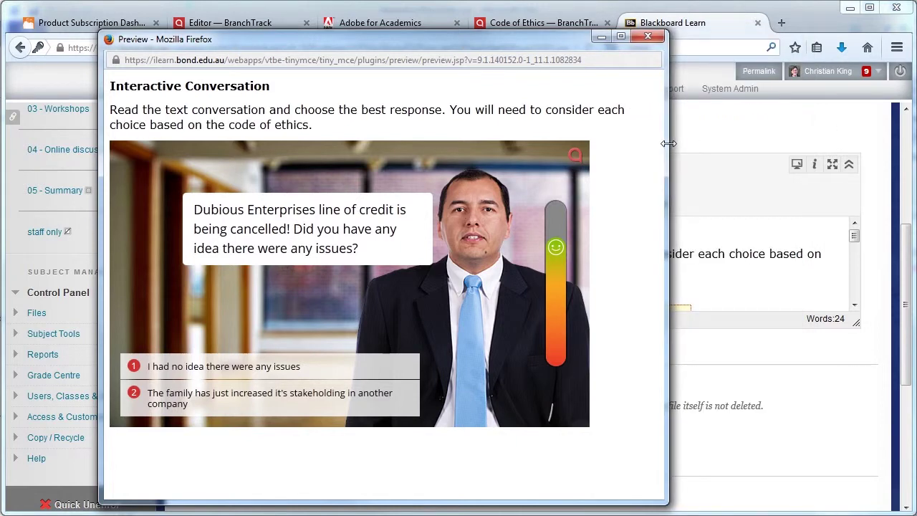
pyautogui.click(161, 405)
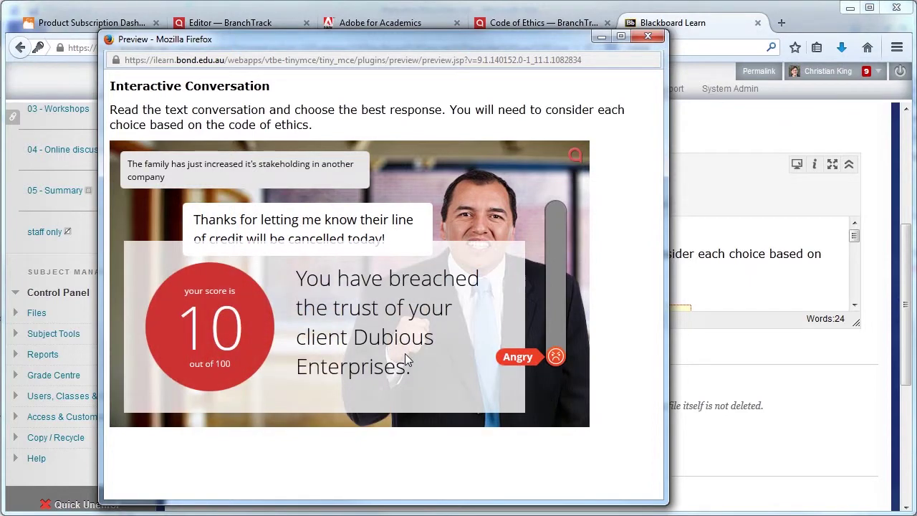
pyautogui.click(647, 38)
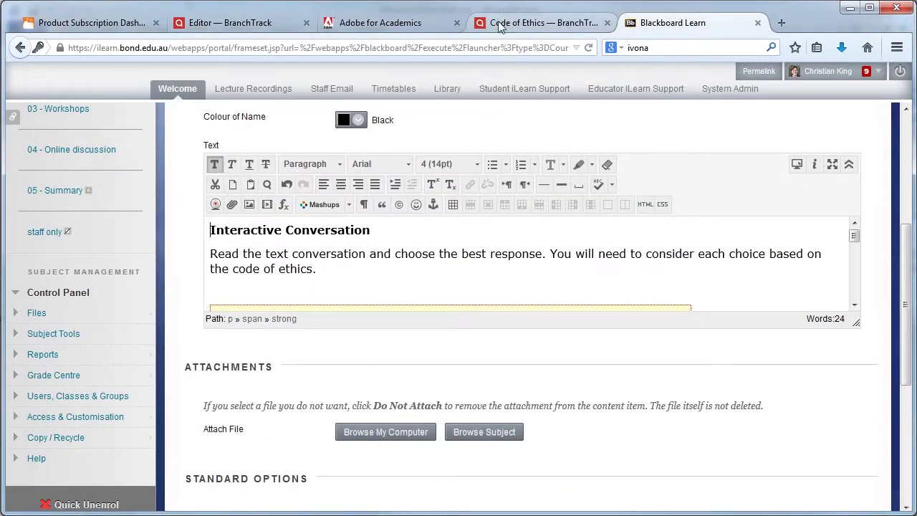
# - Switch back to the BranchTrack editor and collapse the iframe for embedding box
pyautogui.click(236, 24)
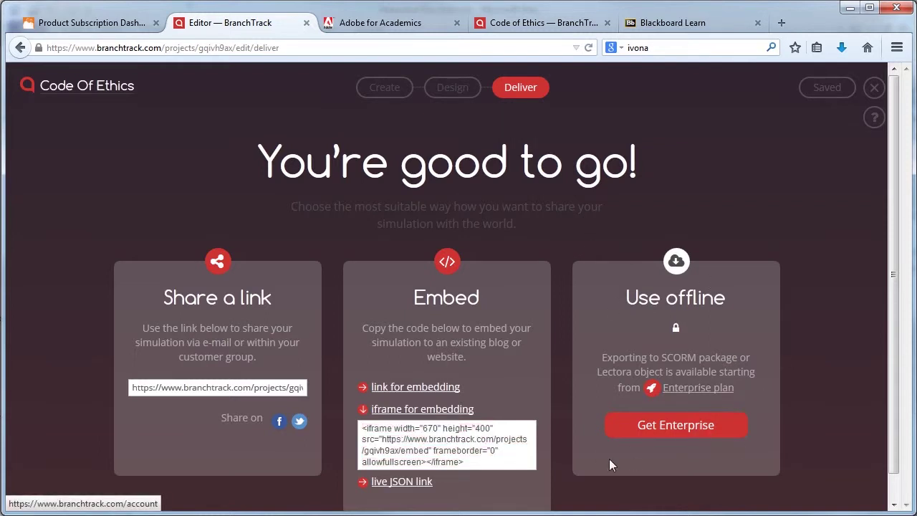
pyautogui.click(374, 410)
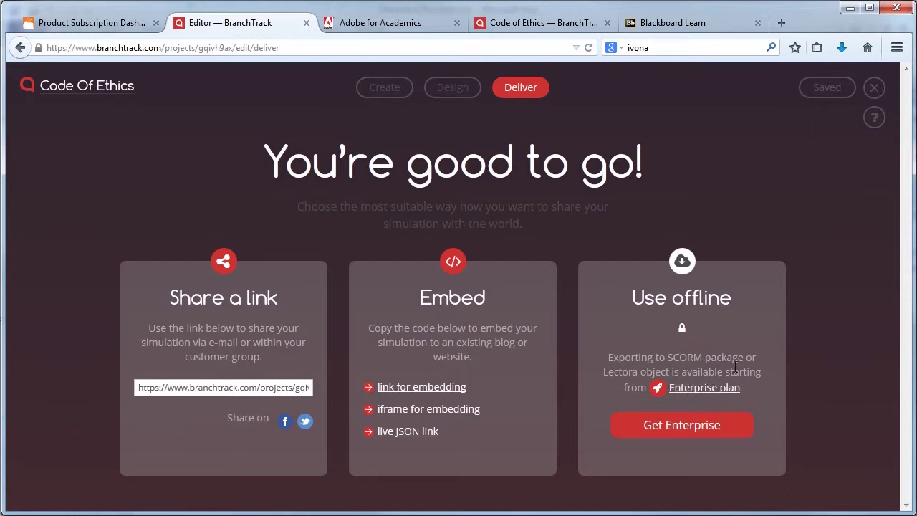
# - Open the Enterprise plan link and browse the Free, Personal, Business and Enterprise pricing
pyautogui.click(704, 388)
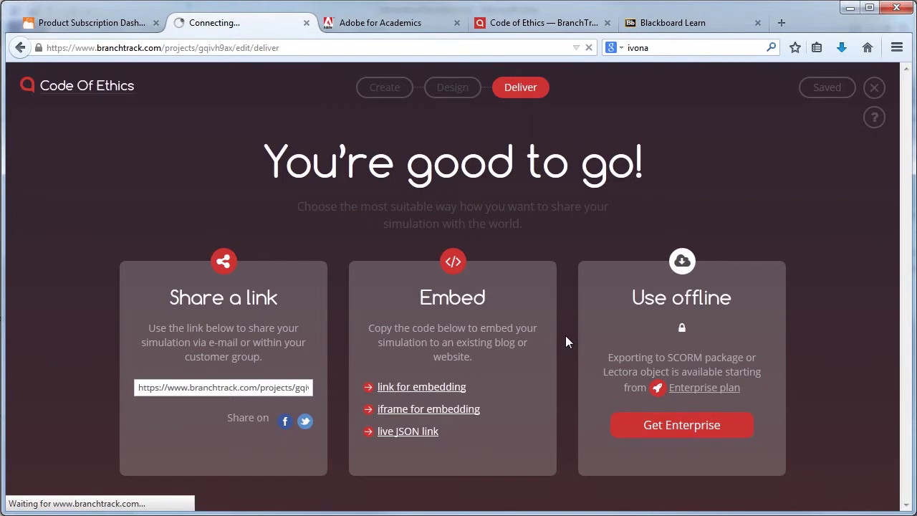
pyautogui.scroll(-2, 452, 339)
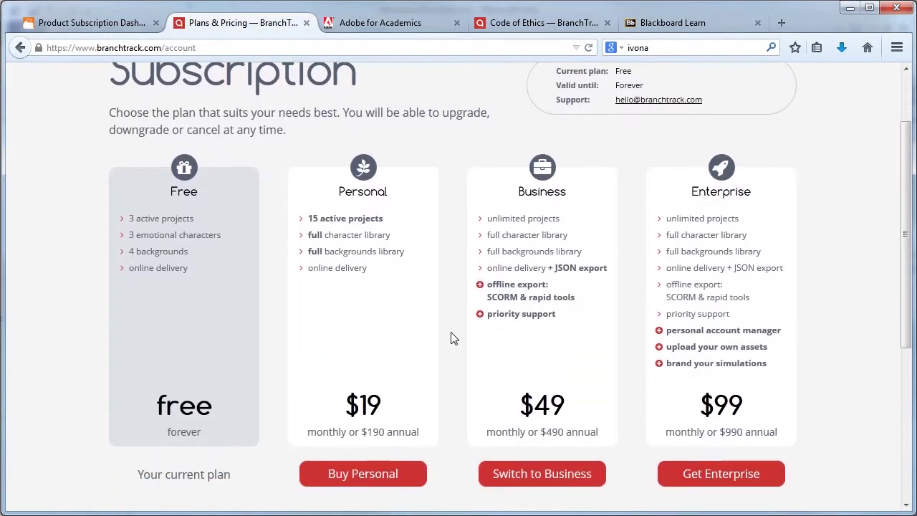
pyautogui.scroll(-2, 452, 338)
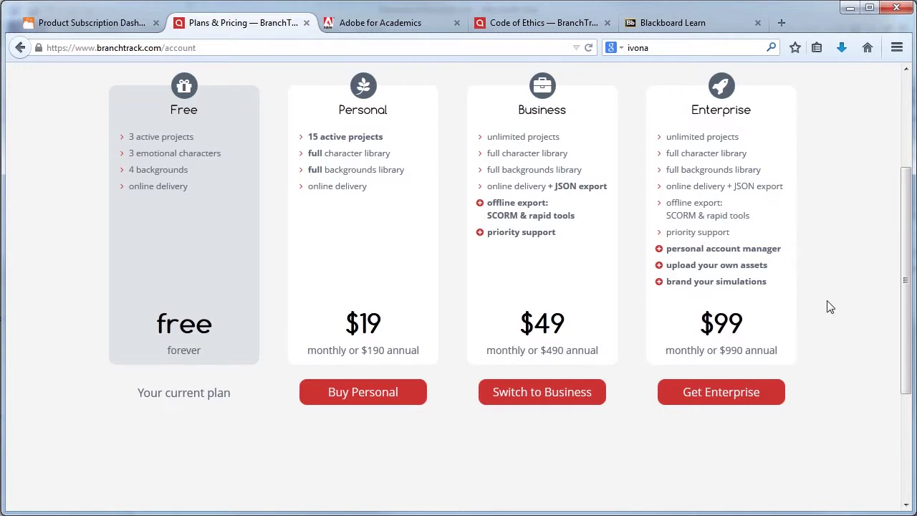
pyautogui.scroll(1, 831, 307)
pyautogui.scroll(-1, 831, 307)
pyautogui.scroll(1, 841, 360)
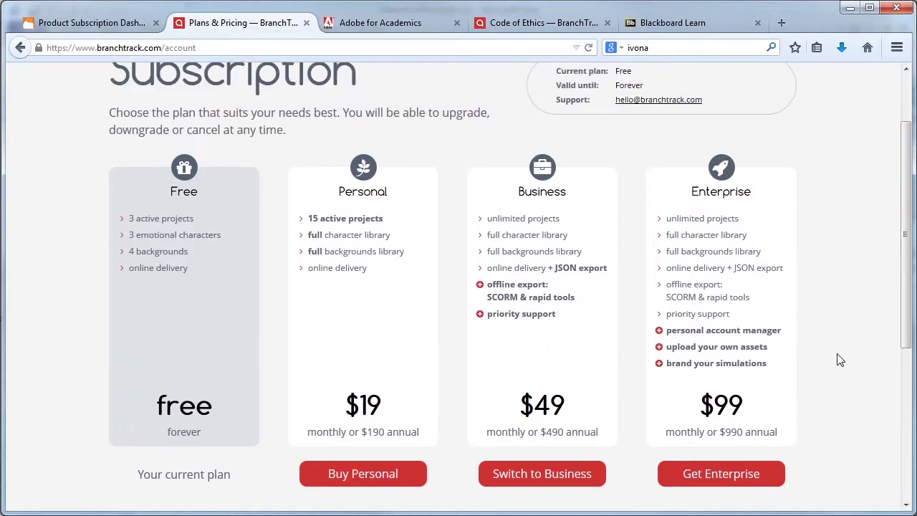